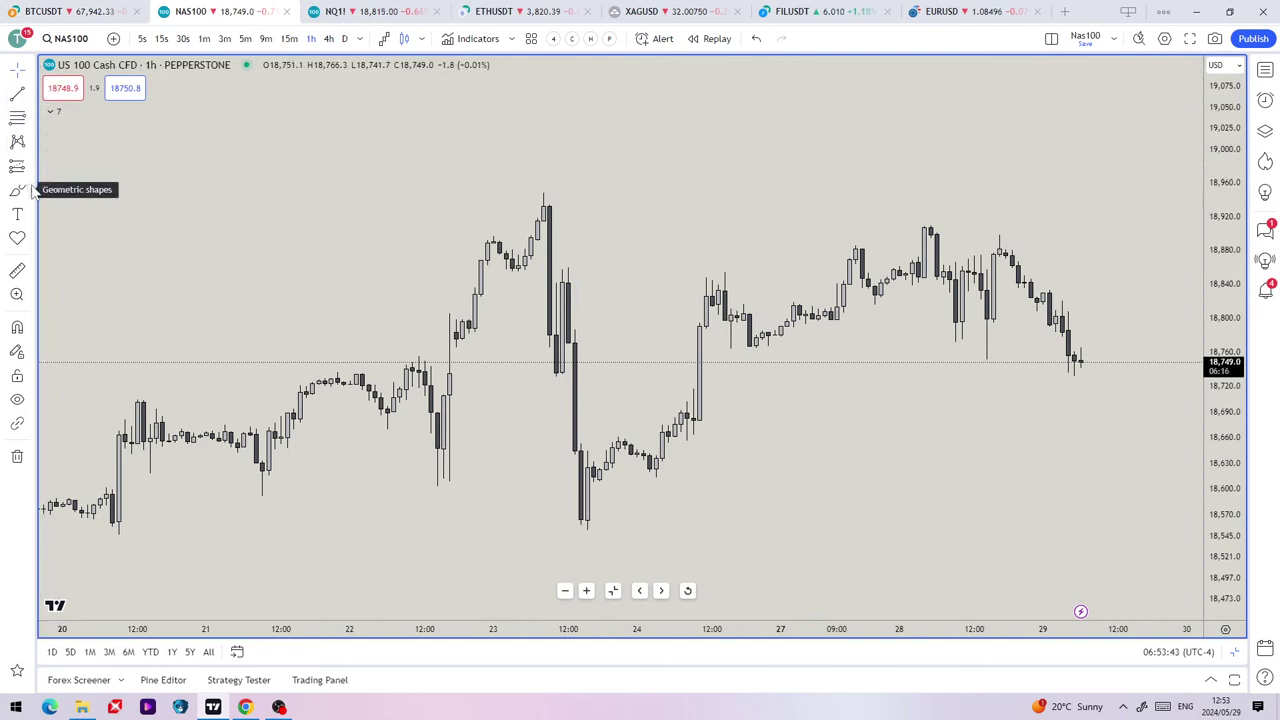
Draw a horizontal trend line from the 18,855.8 low of the 23 May 03:00 candle across the following sell-off, snapping to the candle.
drag(240, 226, 330, 249)
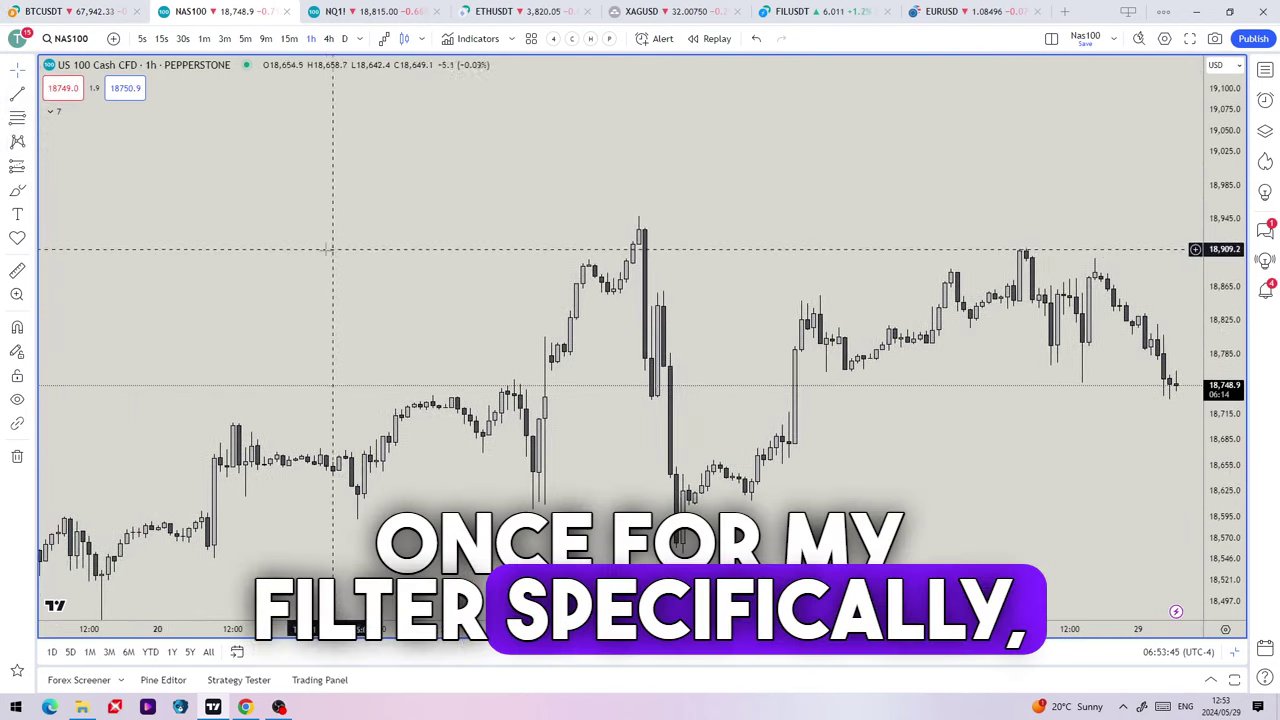
scroll(340, 248, up, 4)
drag(459, 278, 522, 251)
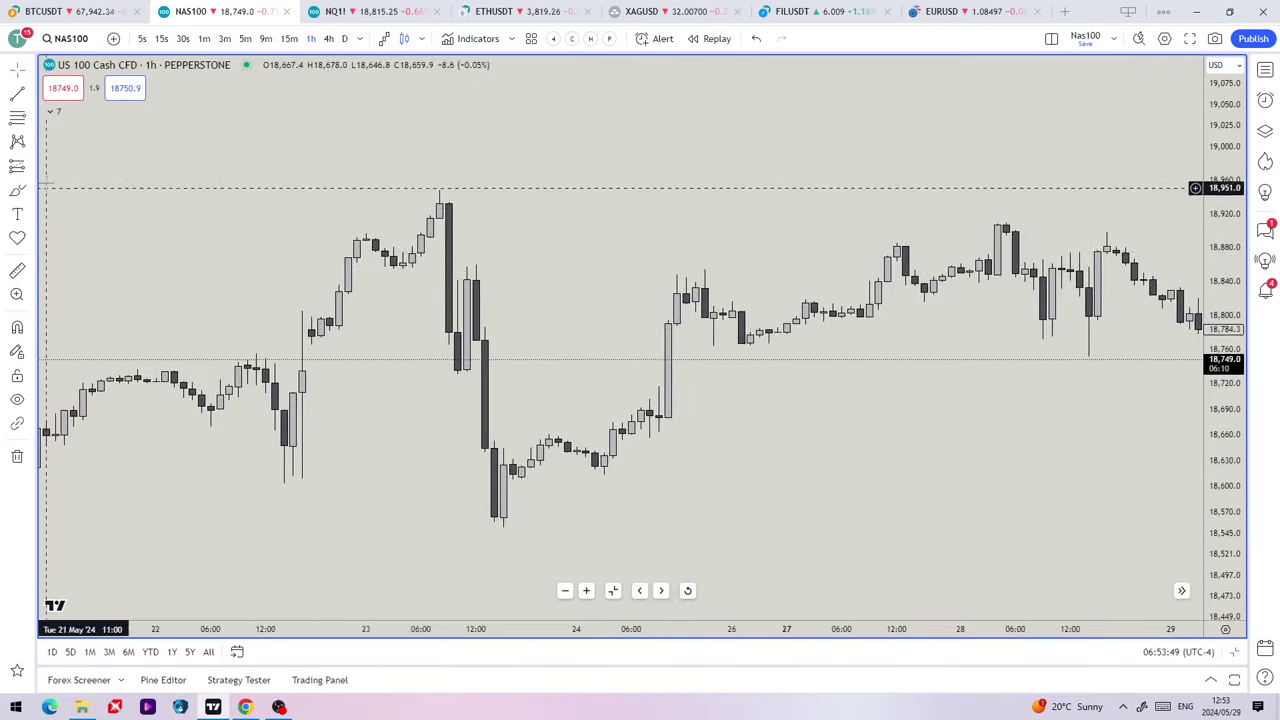
click(31, 93)
click(71, 123)
click(17, 327)
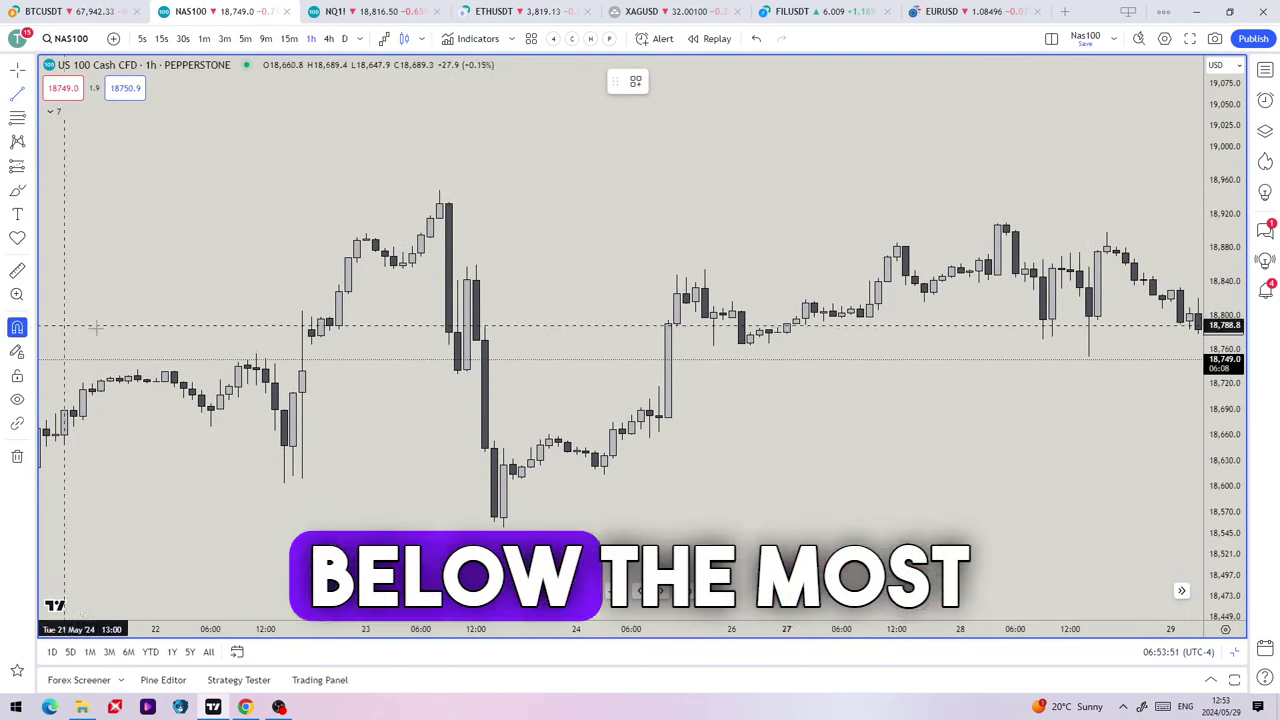
click(395, 290)
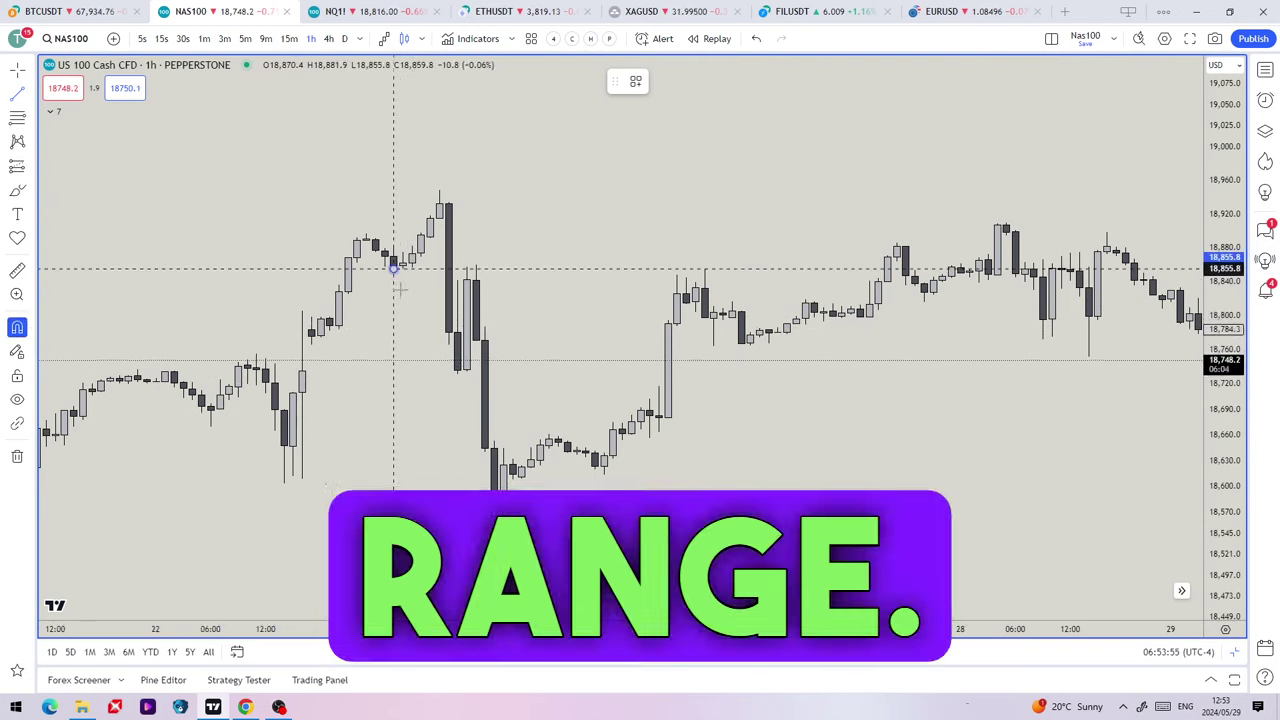
drag(559, 297, 775, 319)
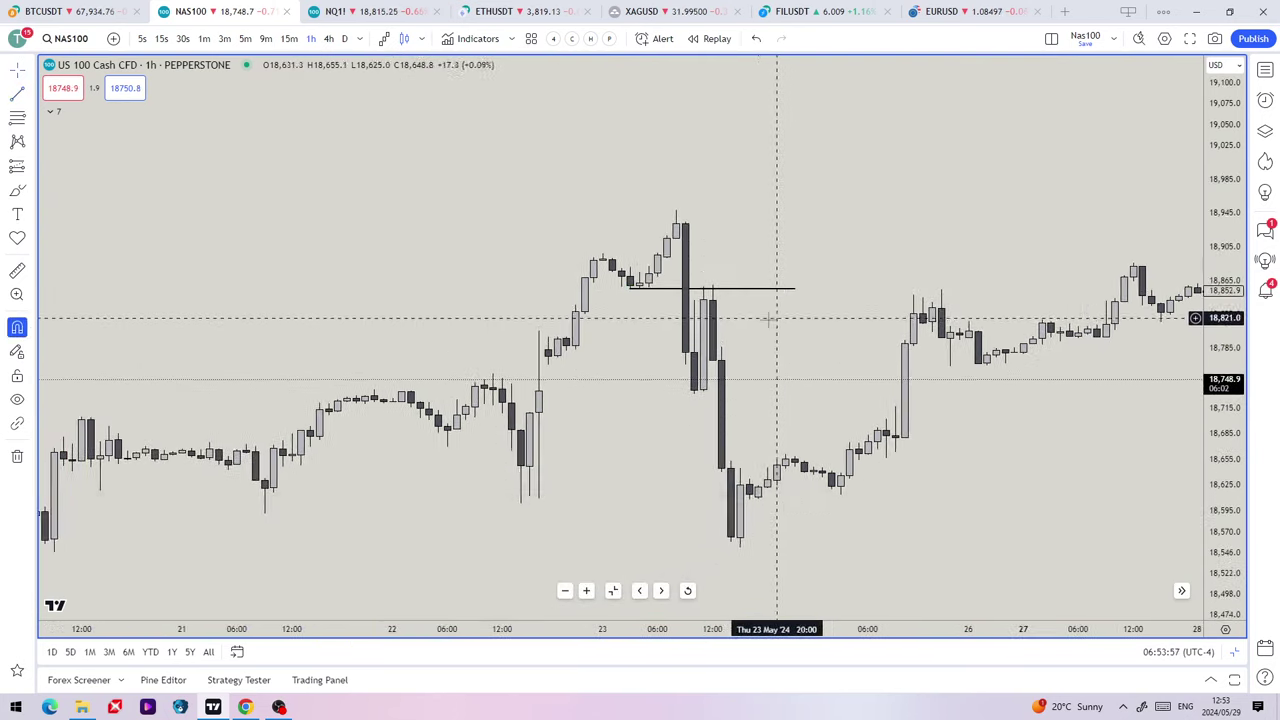
Mark the pullback candles and the prior high before the peak with temporary brush strokes, and remove the strokes.
scroll(714, 309, up, 1)
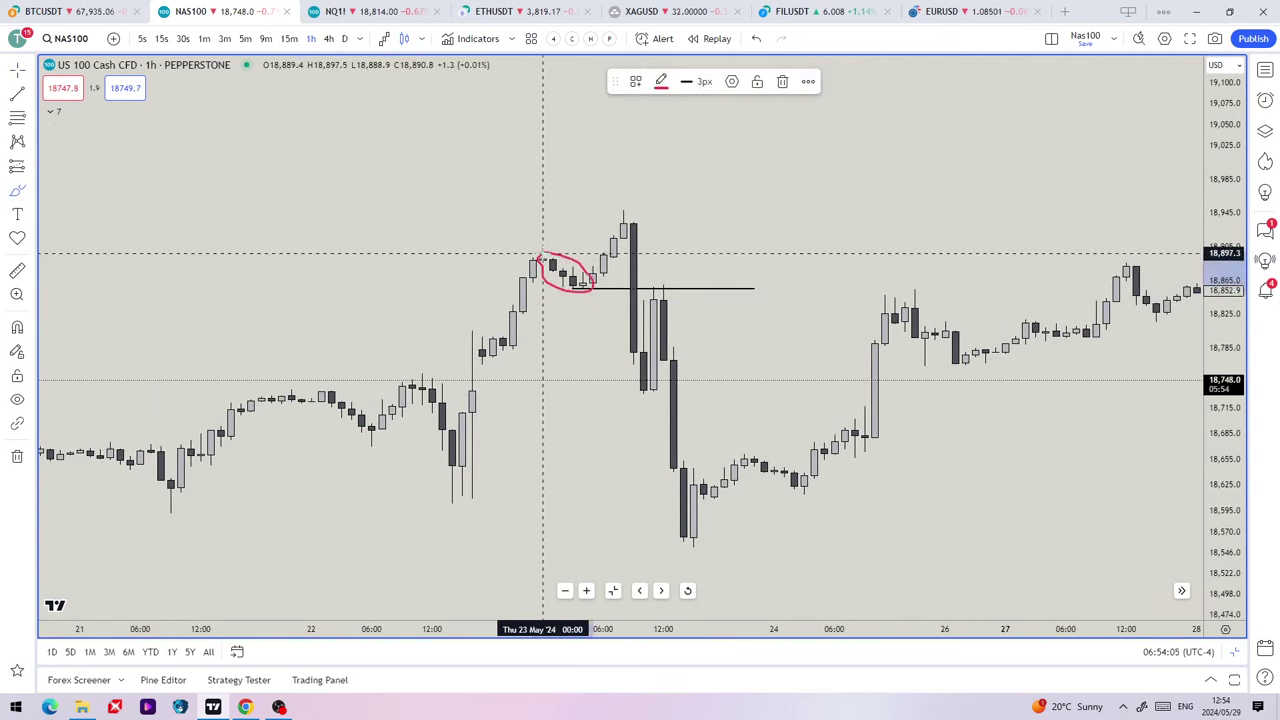
key(ctrl+z)
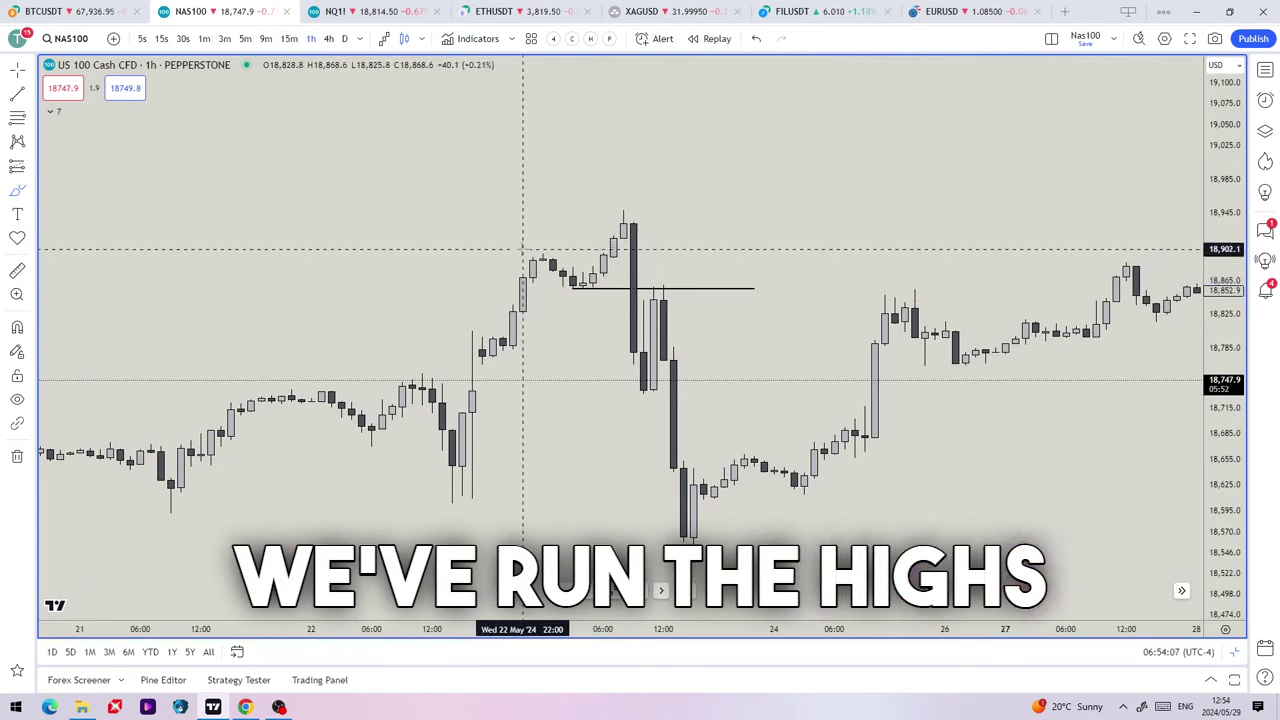
drag(524, 249, 663, 251)
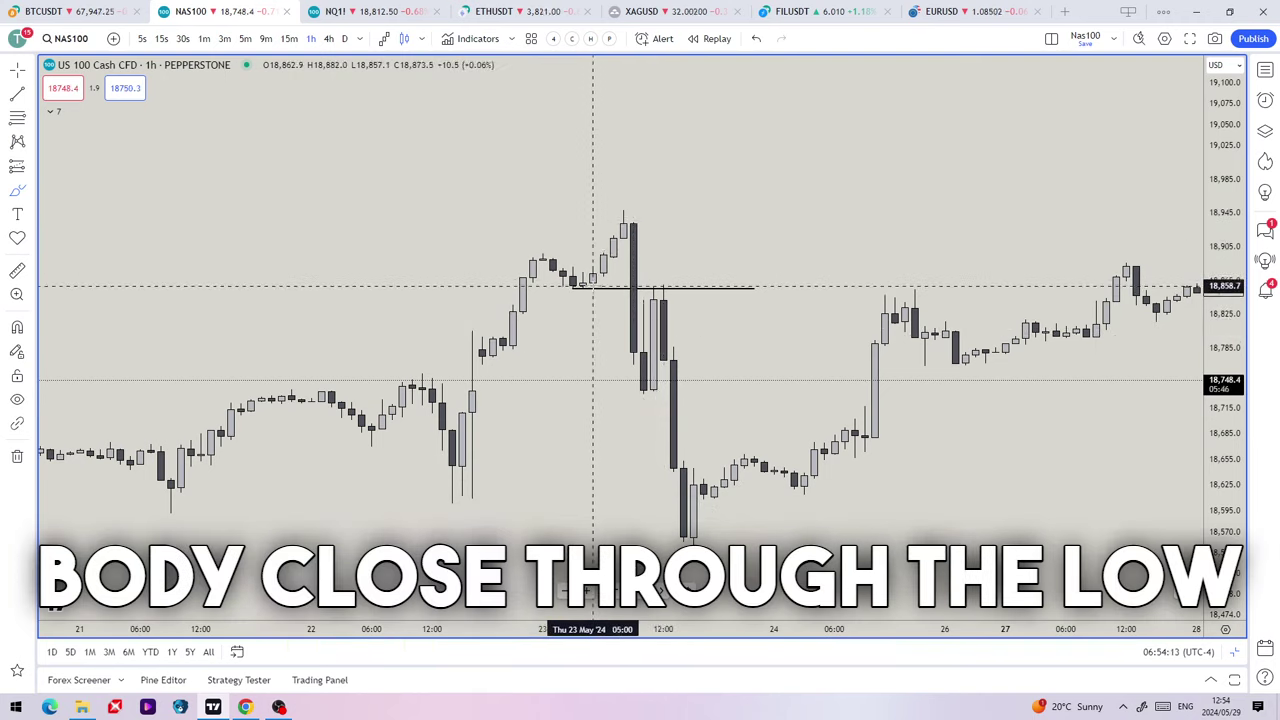
mouse_move(591, 282)
mouse_down()
mouse_move(563, 292)
mouse_move(592, 266)
mouse_move(573, 297)
mouse_up()
key(Delete)
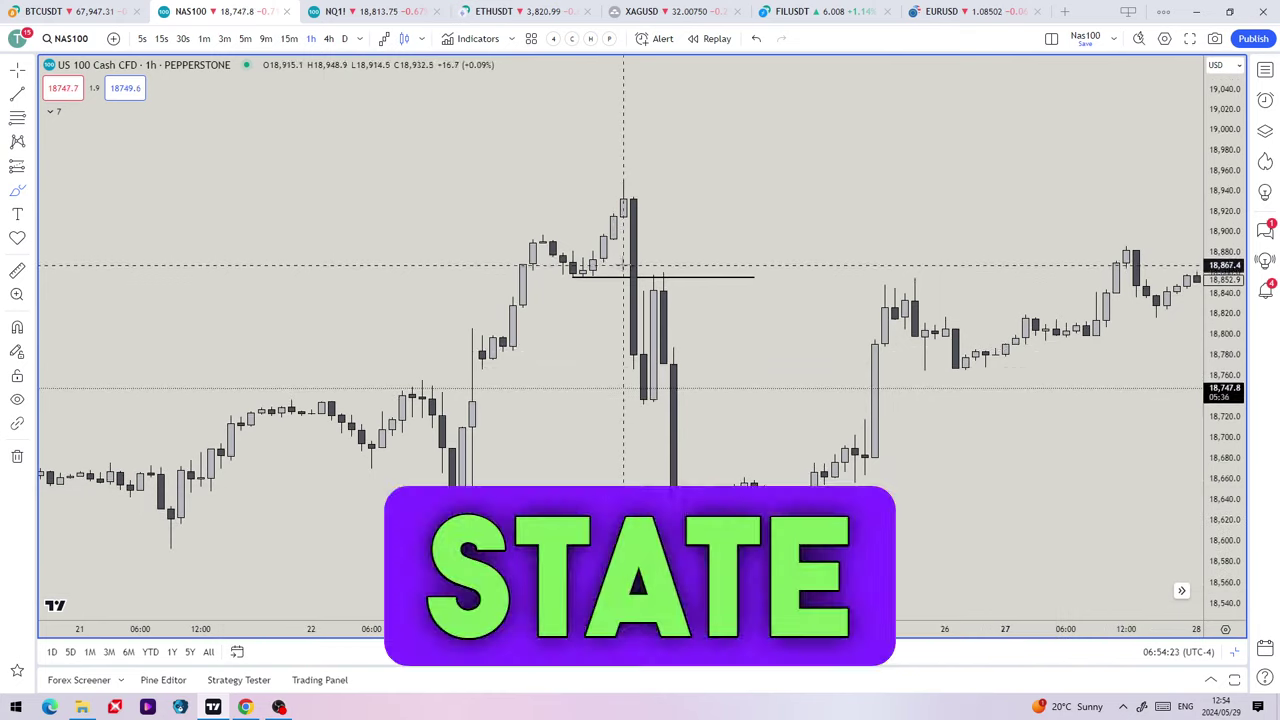
Sketch temporary brush strokes along the large down candle, the opening price and the preceding up candles, and remove them.
scroll(515, 278, up, 1)
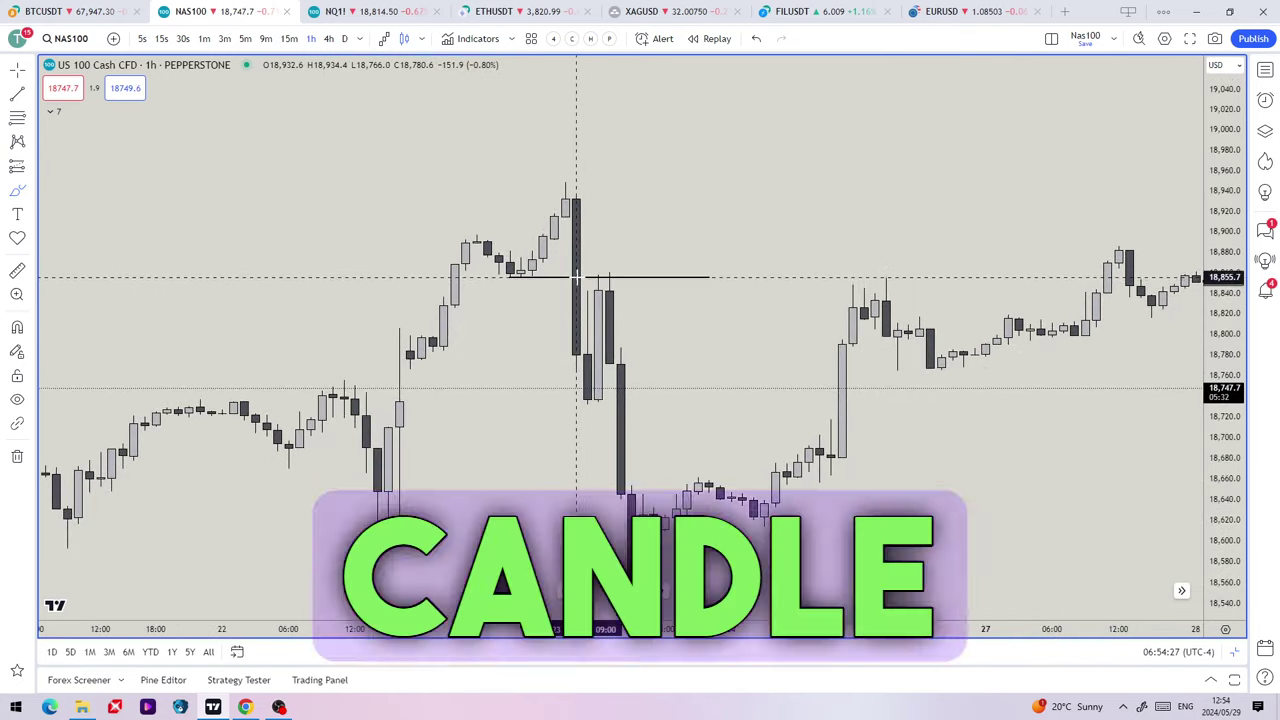
drag(576, 278, 576, 340)
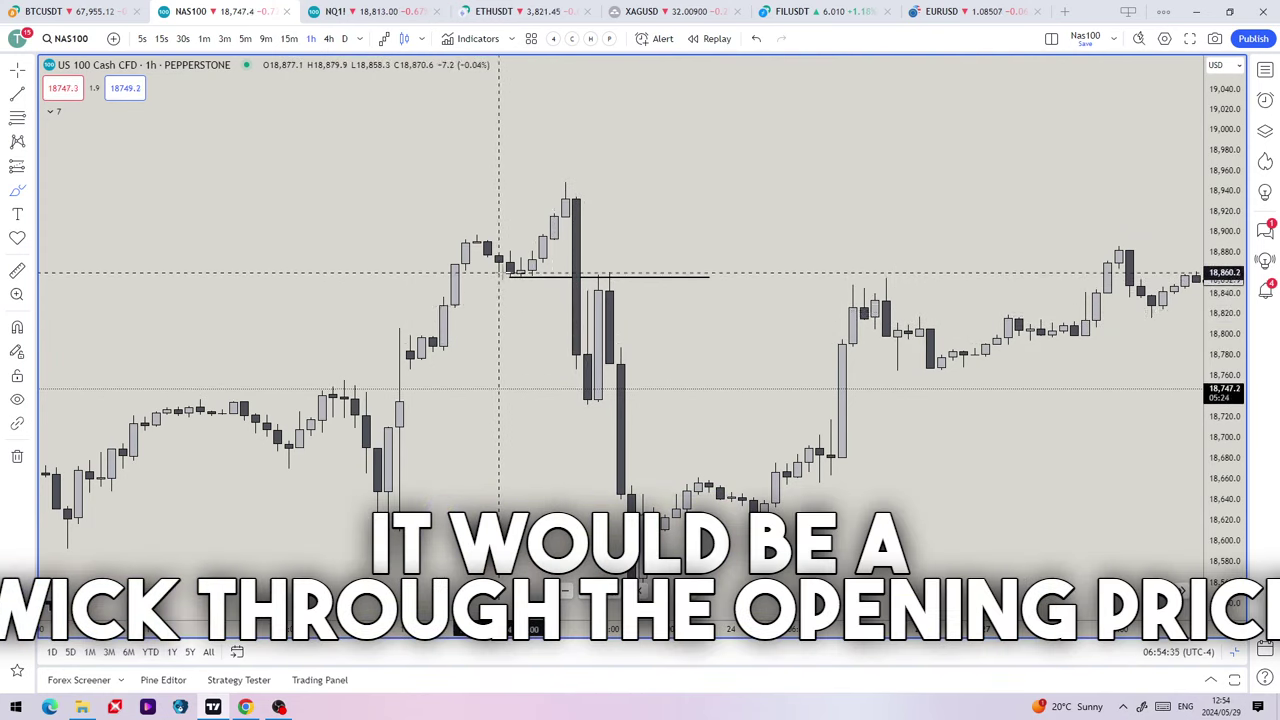
drag(499, 273, 587, 272)
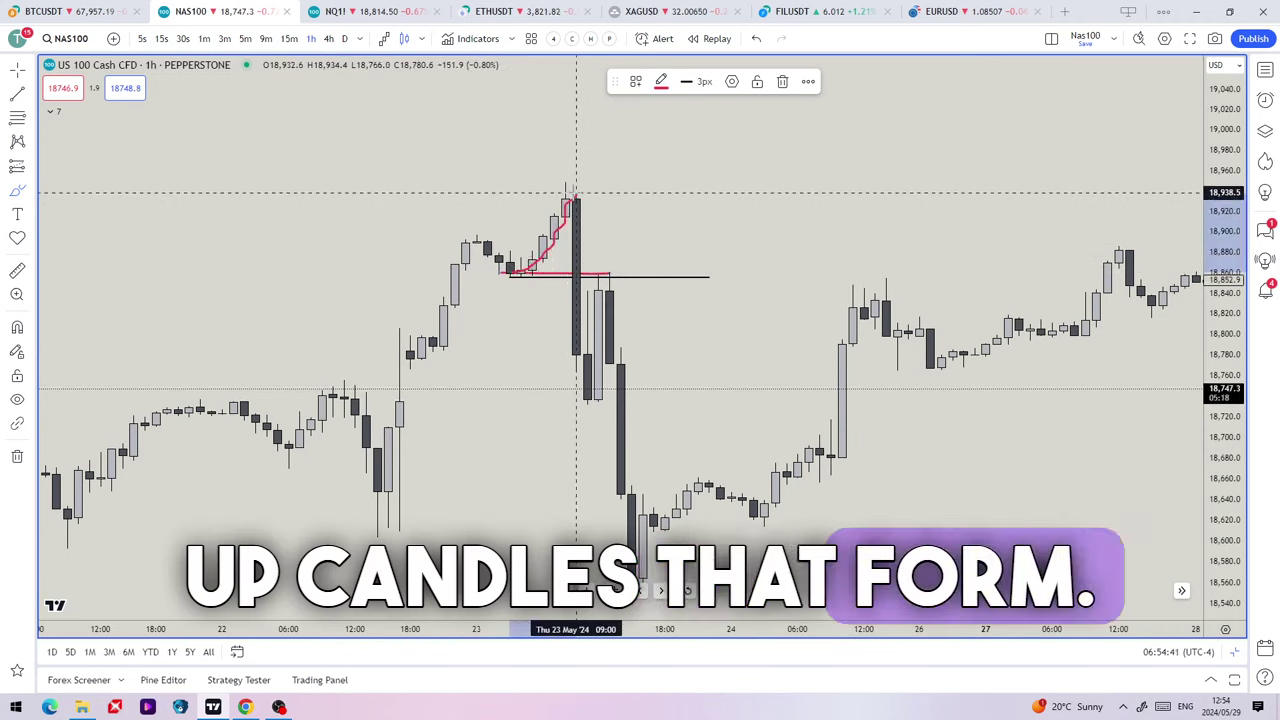
key(ctrl+z)
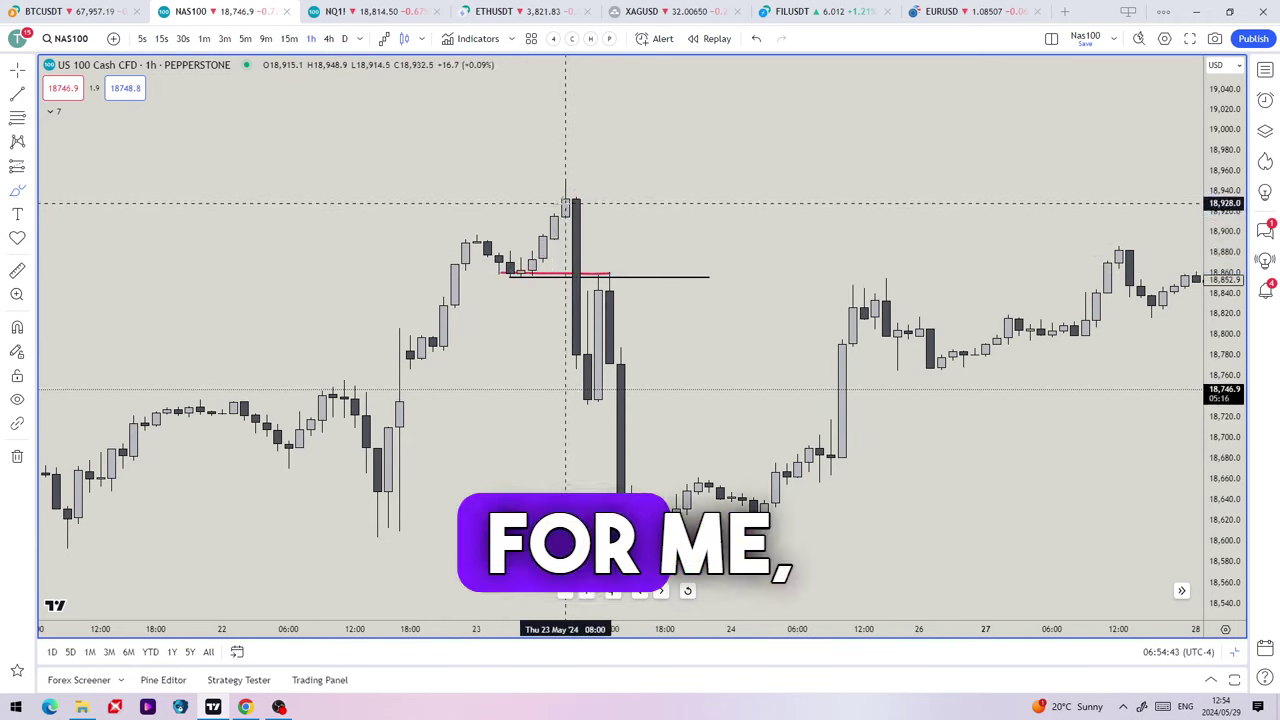
click(543, 272)
key(Delete)
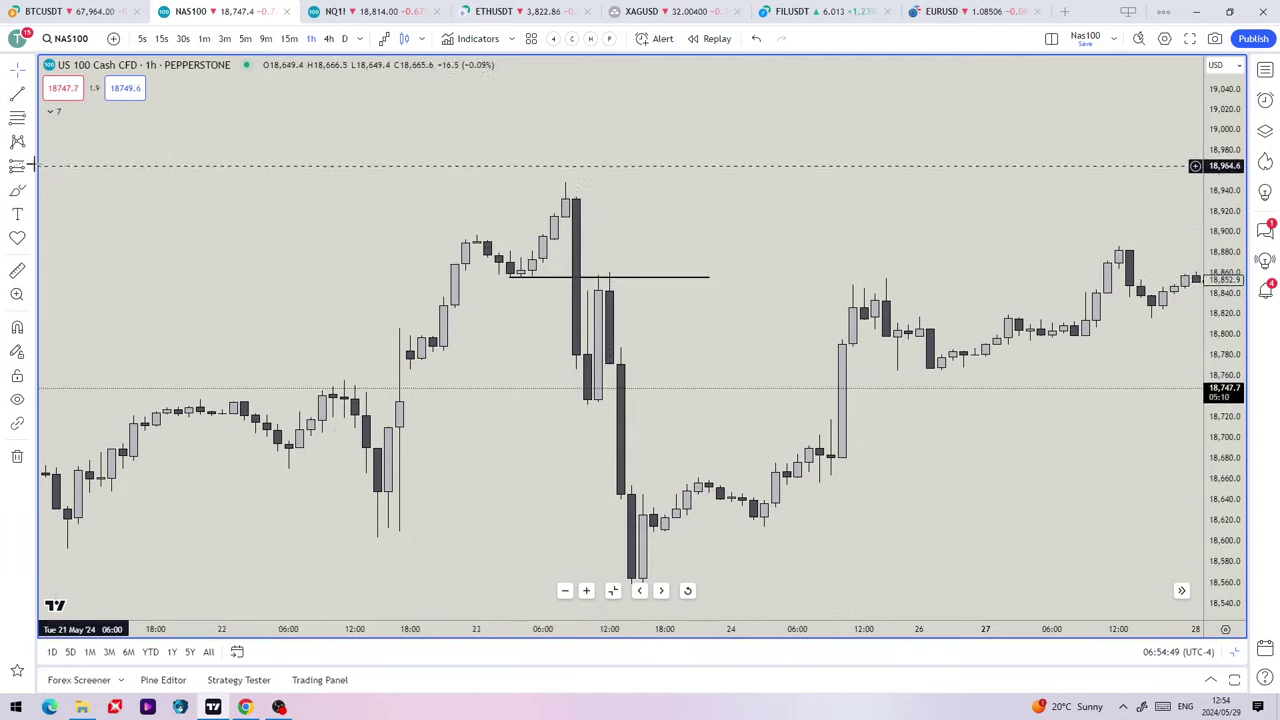
Draw a trend line at 18,898.0 across the high before the peak, and delete that line.
click(30, 95)
click(70, 108)
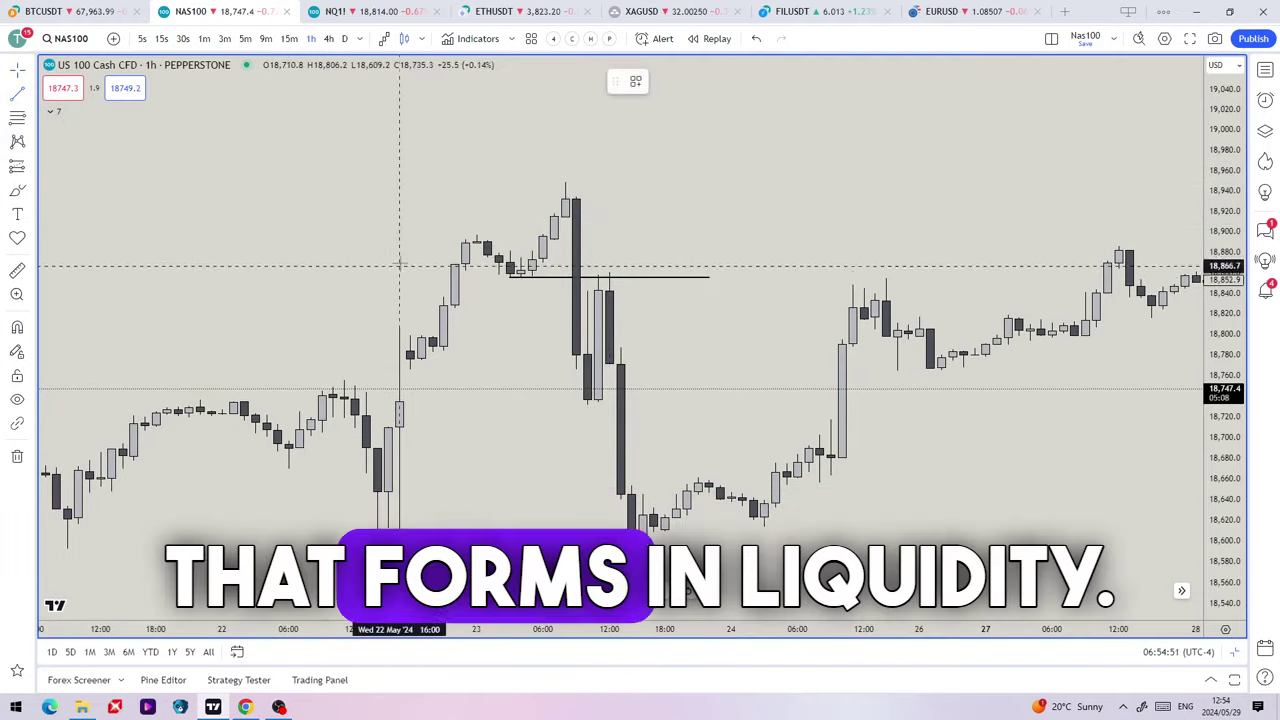
click(455, 235)
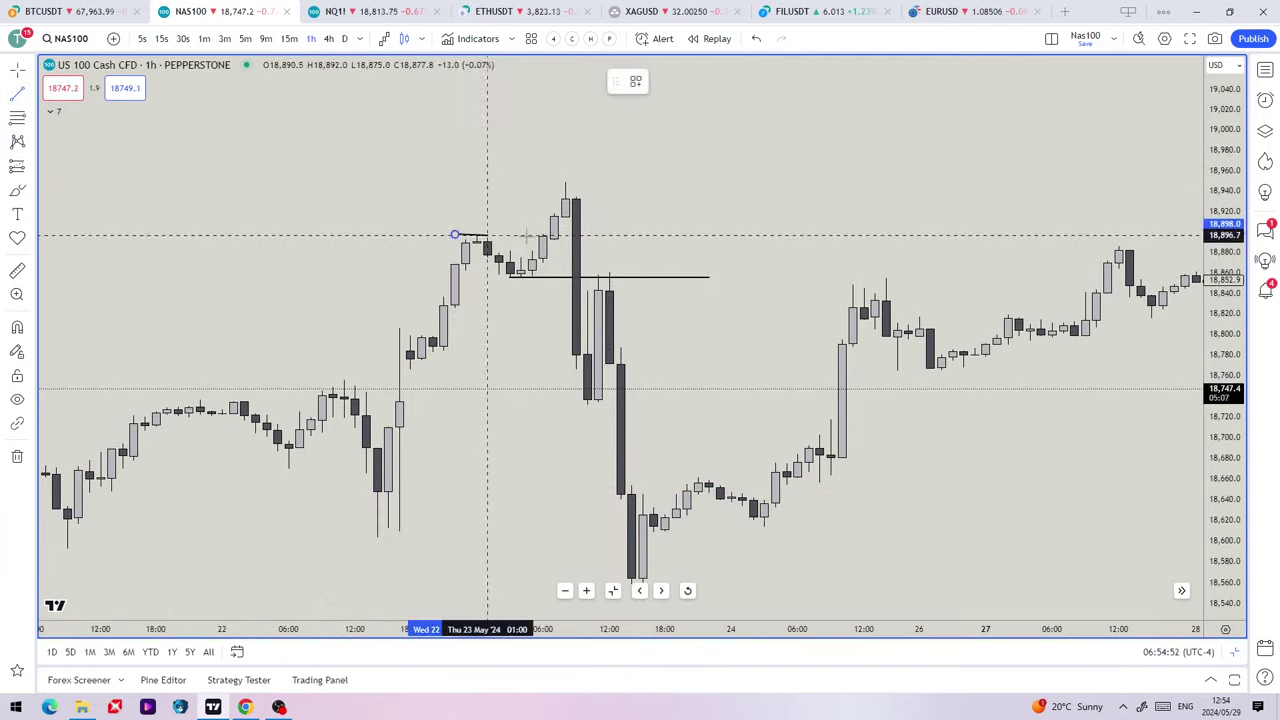
click(620, 235)
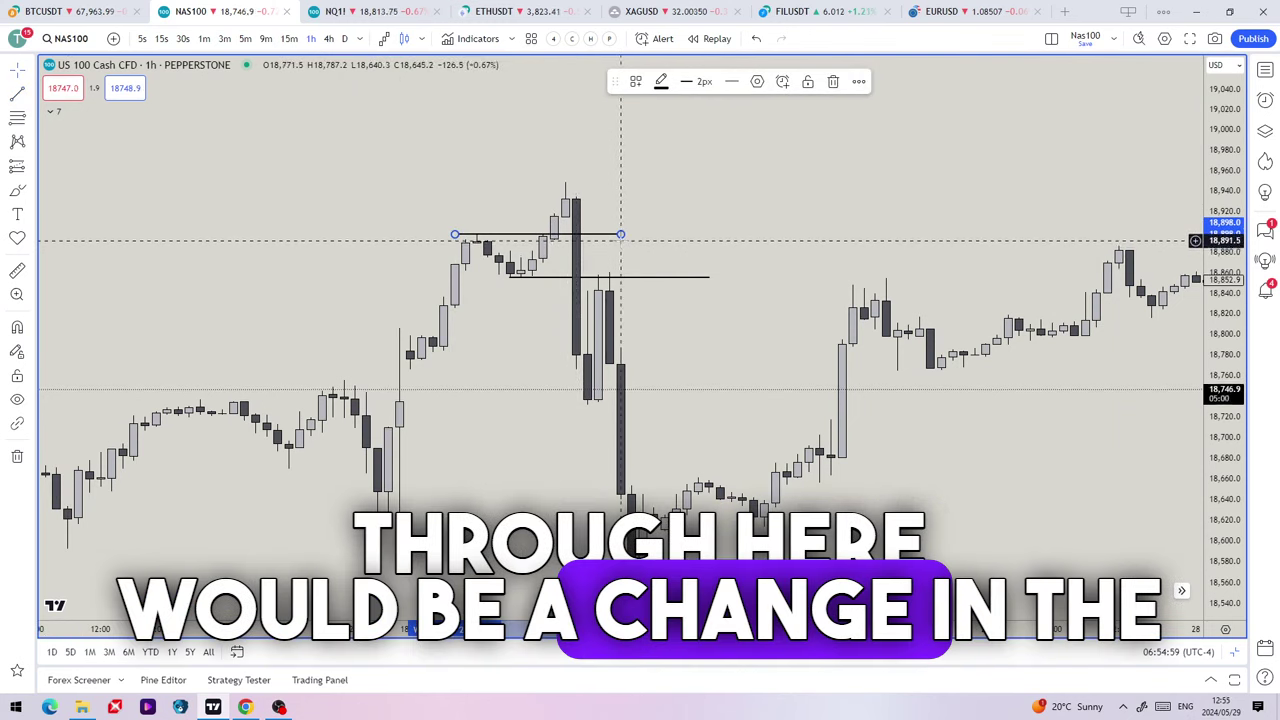
key(Delete)
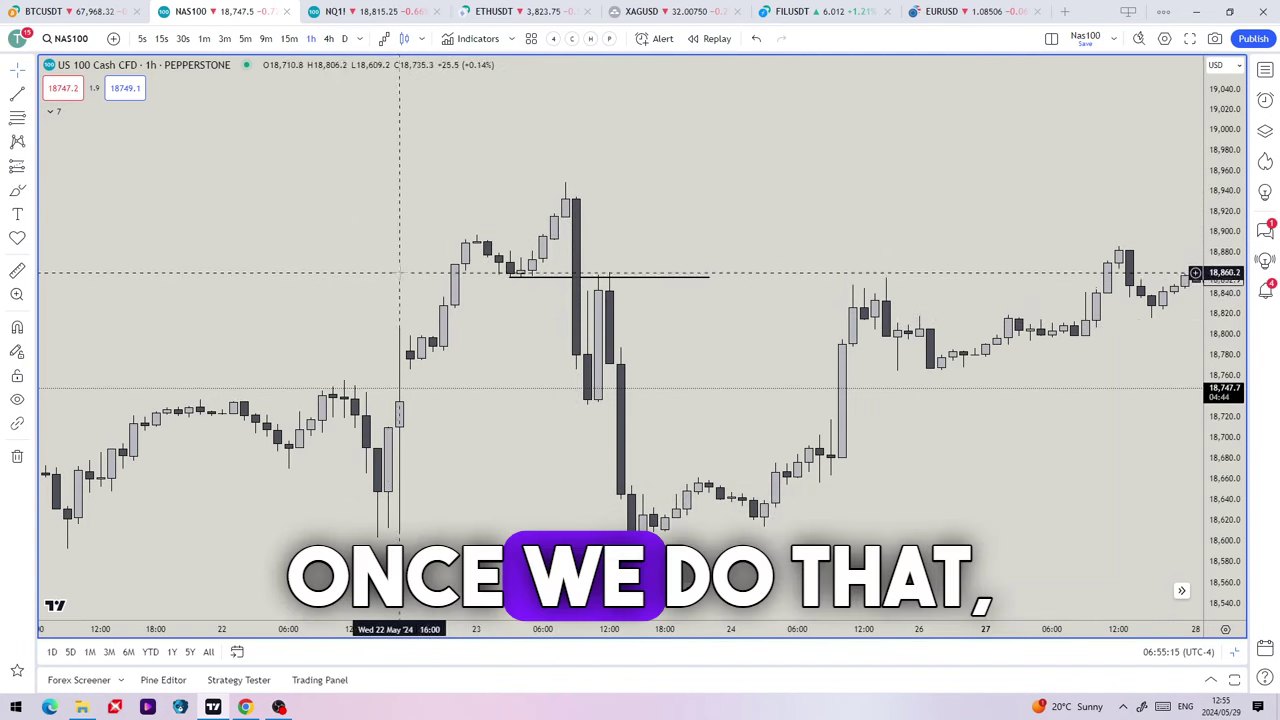
Draw a Gann Box over the up-move, wick to wick, from the 18,855.8 low to the 18,948.9 high, extending to 26 May 20:00.
click(30, 117)
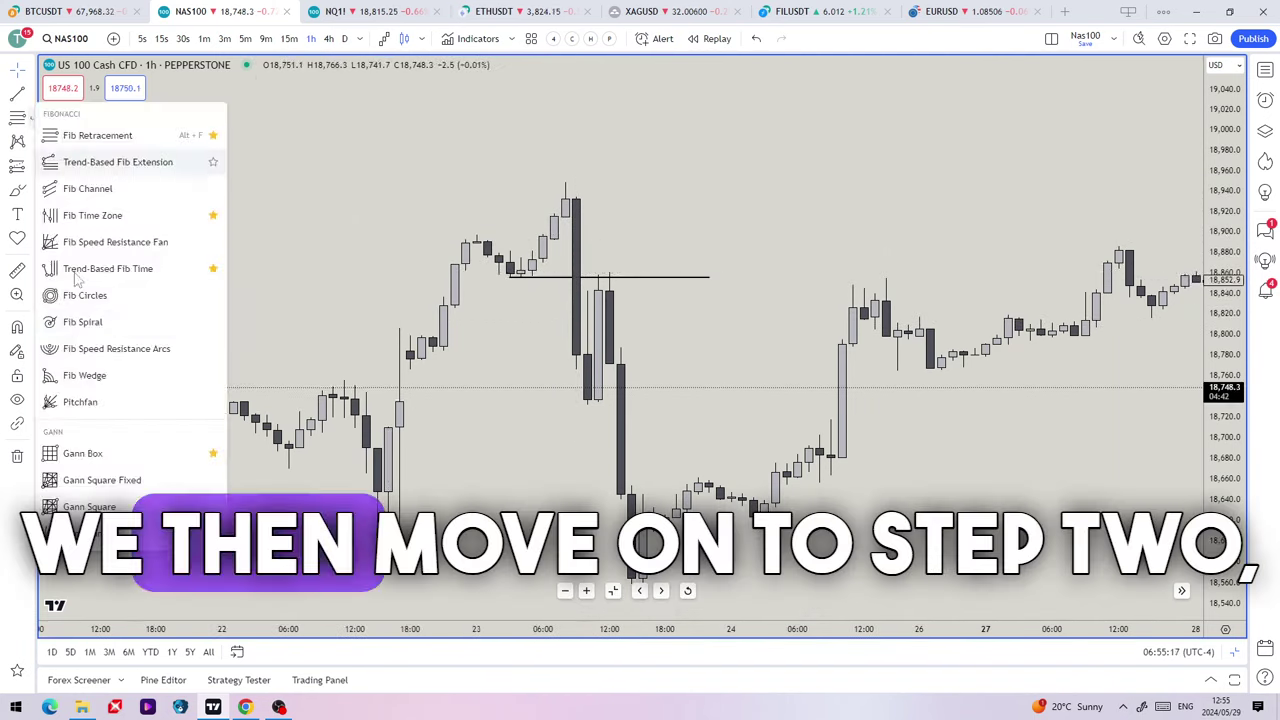
click(80, 453)
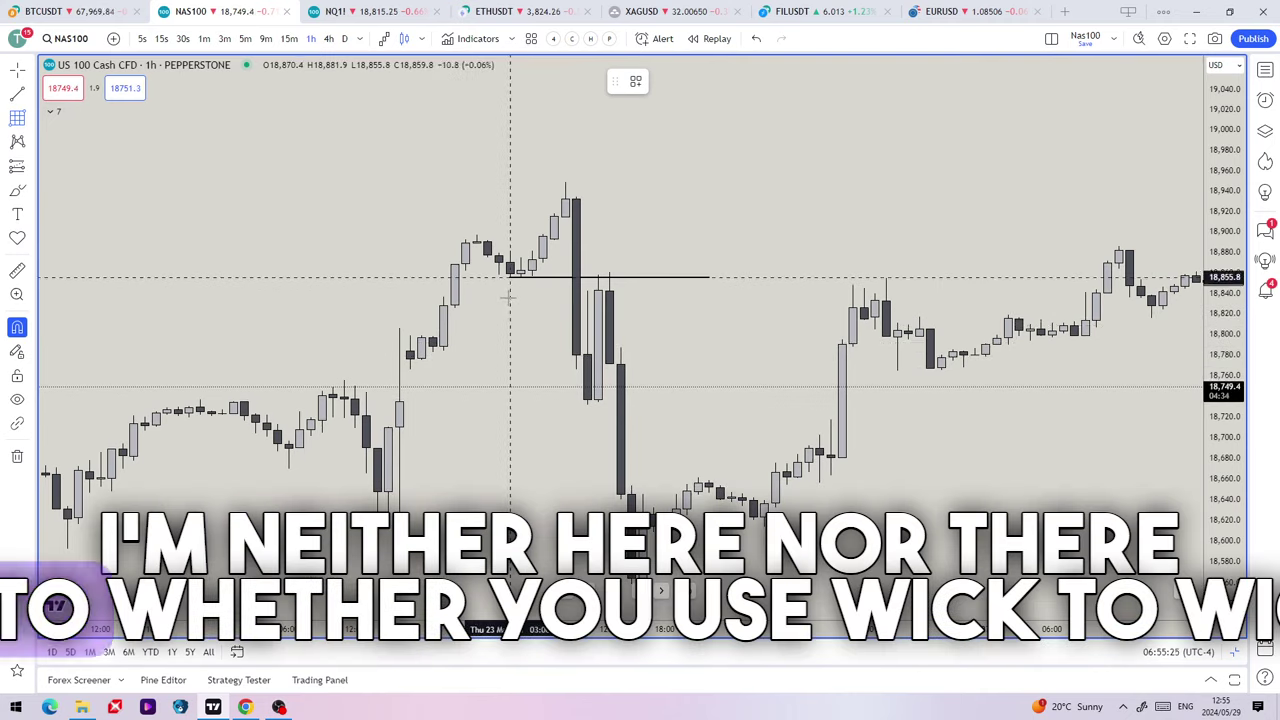
click(510, 279)
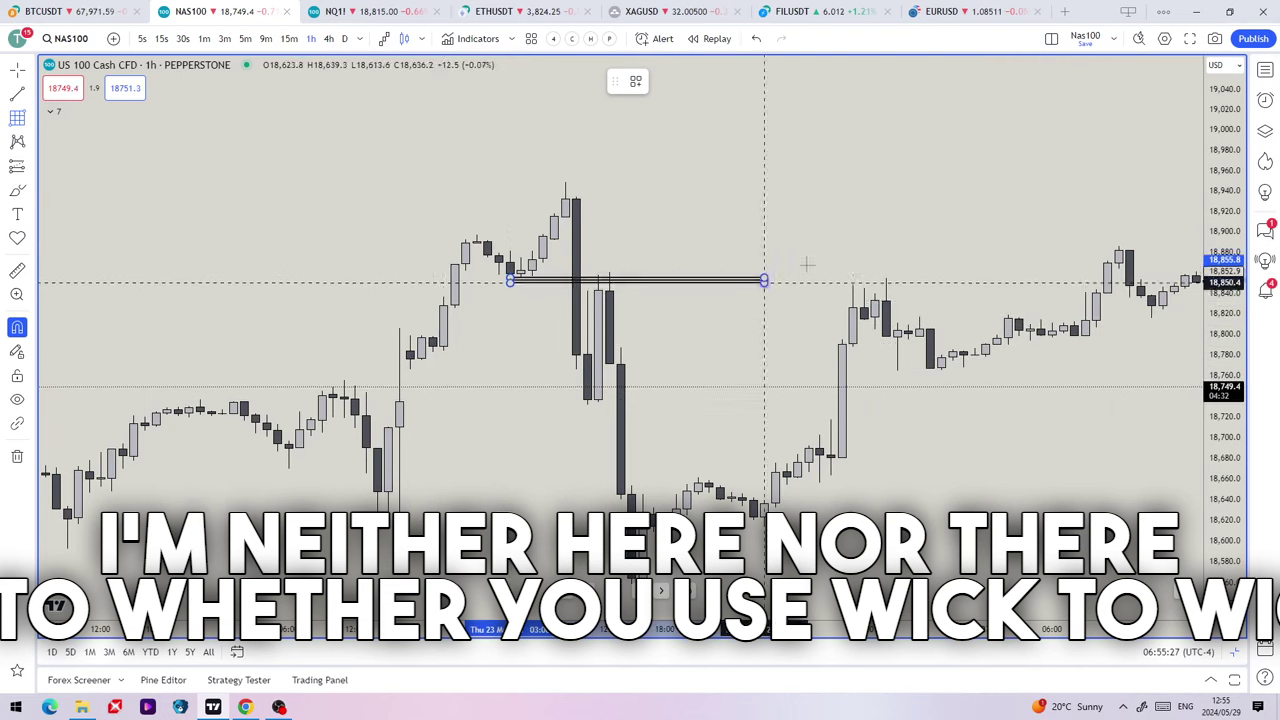
click(941, 178)
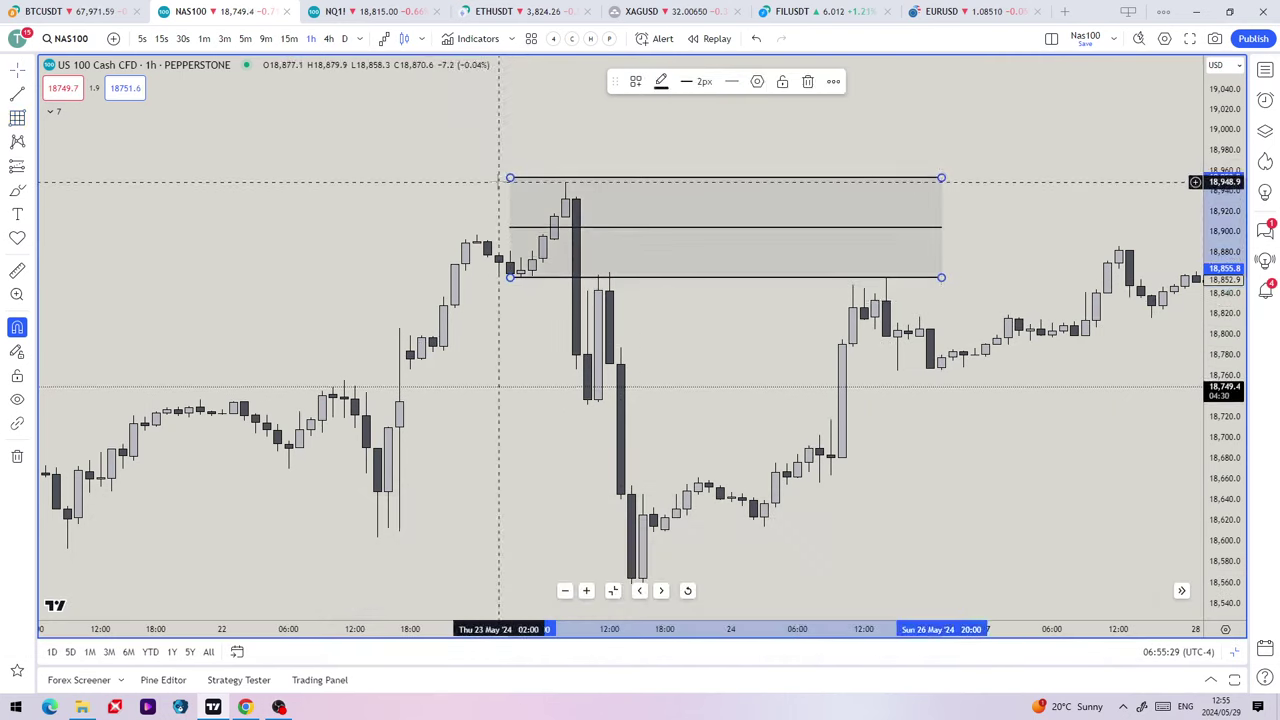
drag(509, 177, 621, 188)
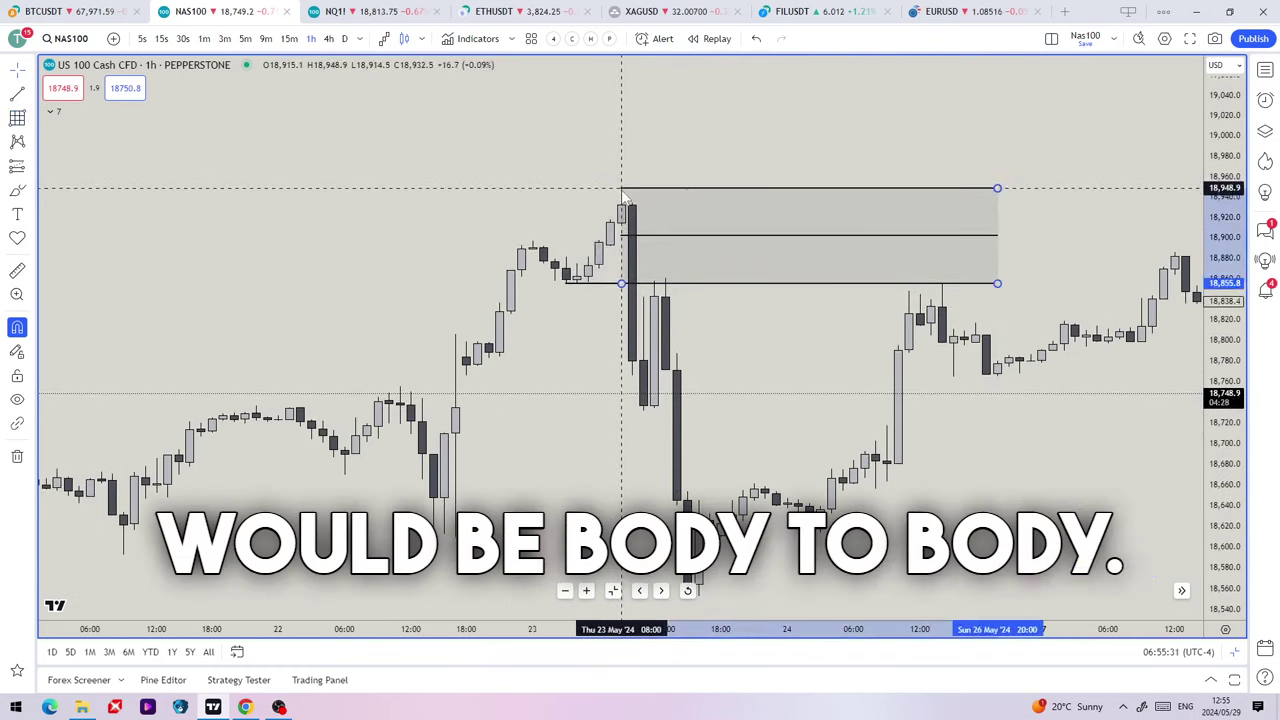
drag(622, 286, 504, 289)
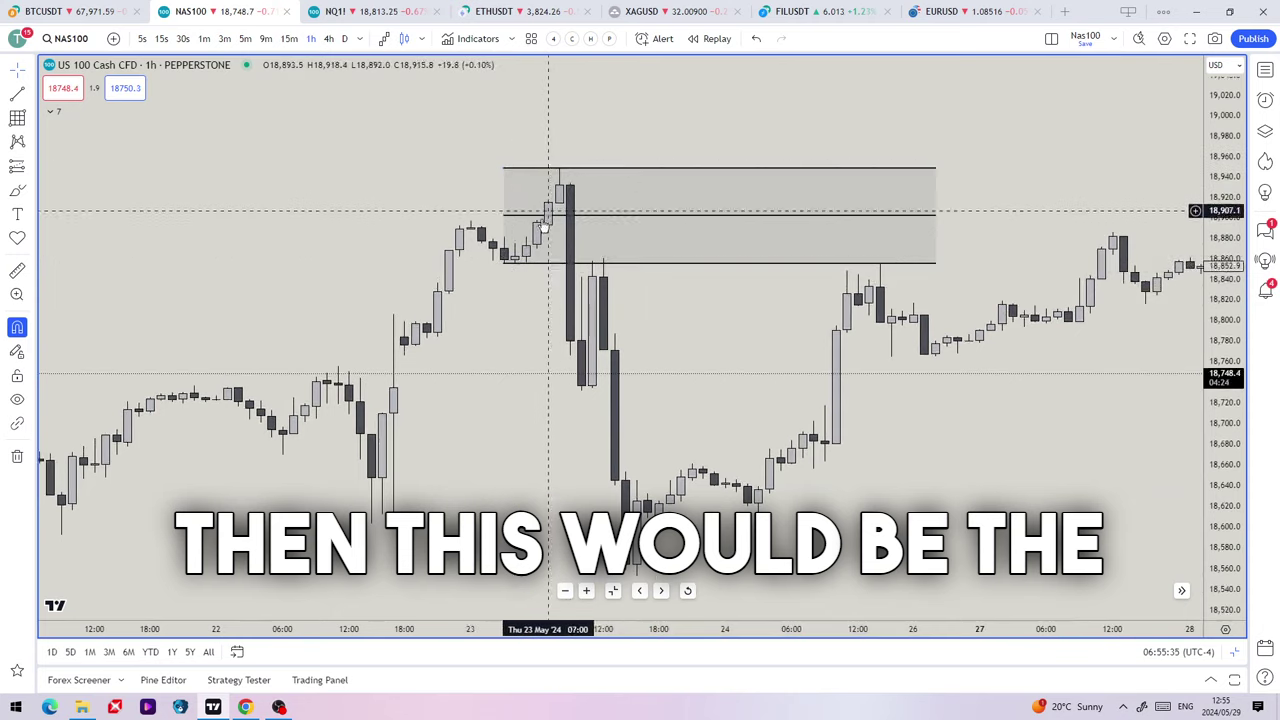
Resize the Gann Box to the candle bodies, from 18,859.5 to 18,932.5, starting at 23 May 04:00.
click(504, 262)
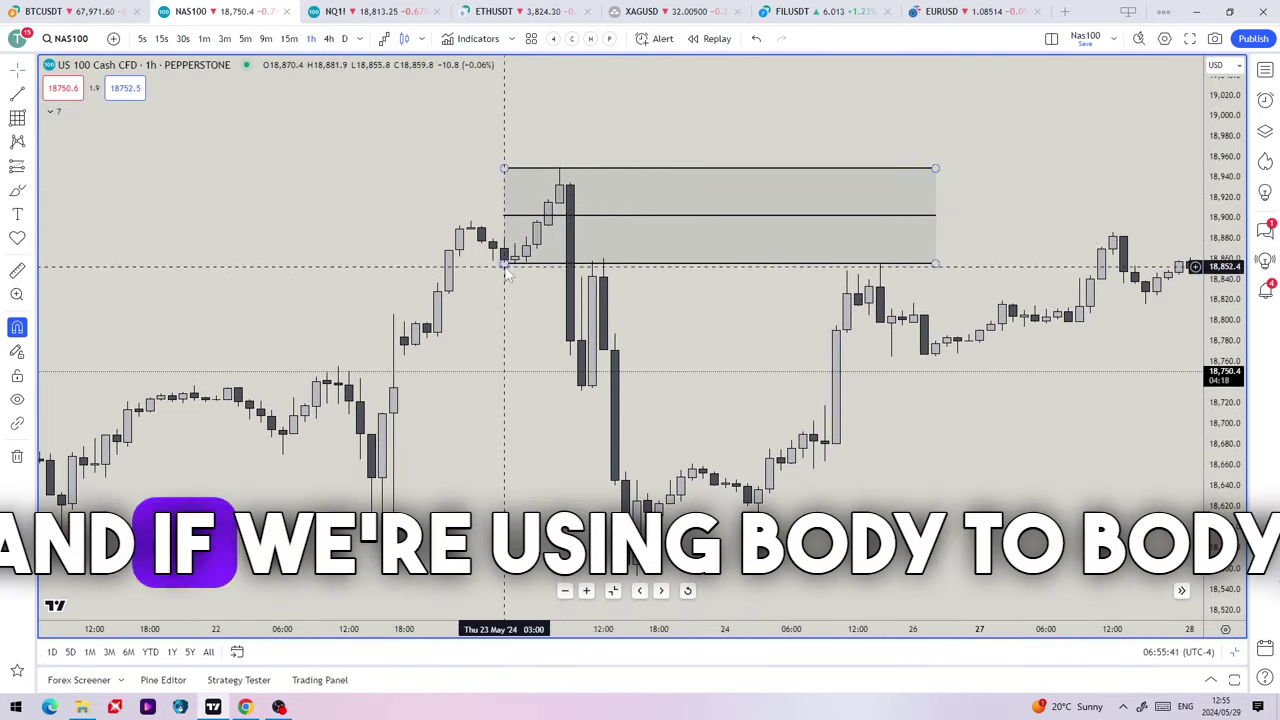
drag(504, 262, 518, 263)
mouse_move(524, 176)
mouse_down()
mouse_move(551, 191)
mouse_move(545, 257)
mouse_move(536, 268)
mouse_move(514, 259)
mouse_up()
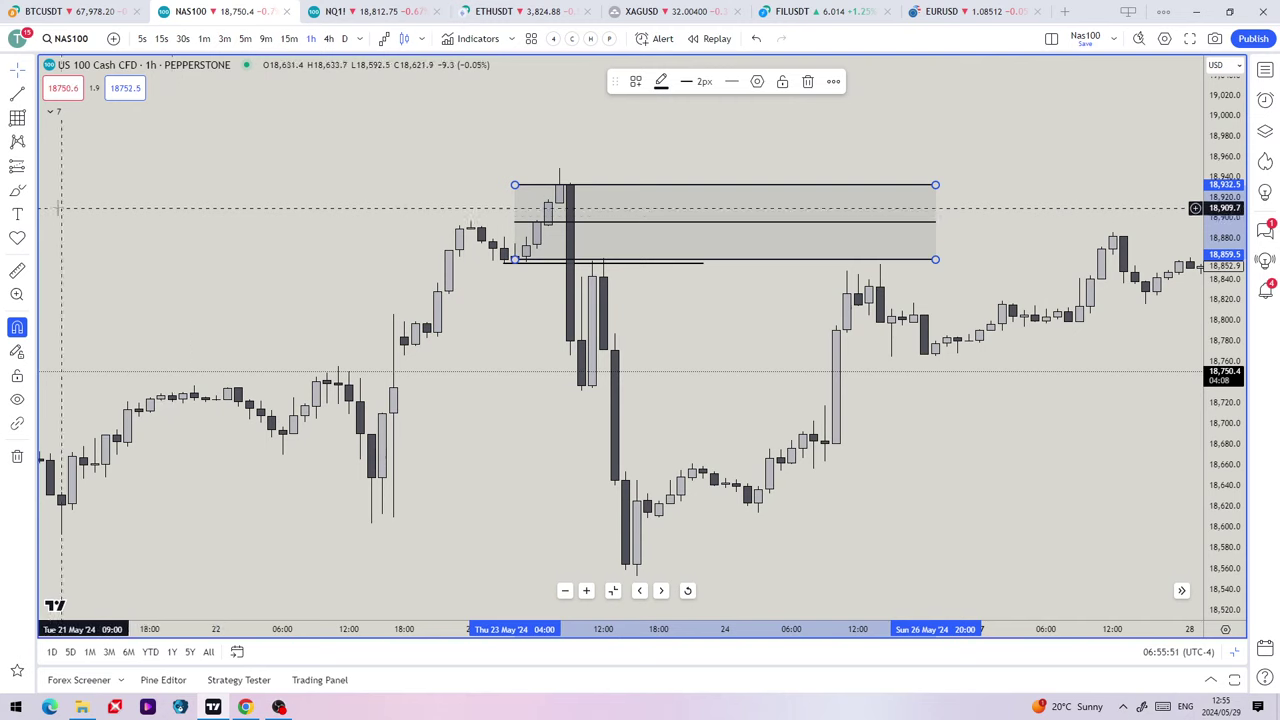
Add a text note on the chart above the earlier candles reading "1 IDENTIFY THE OB RANGE".
click(17, 214)
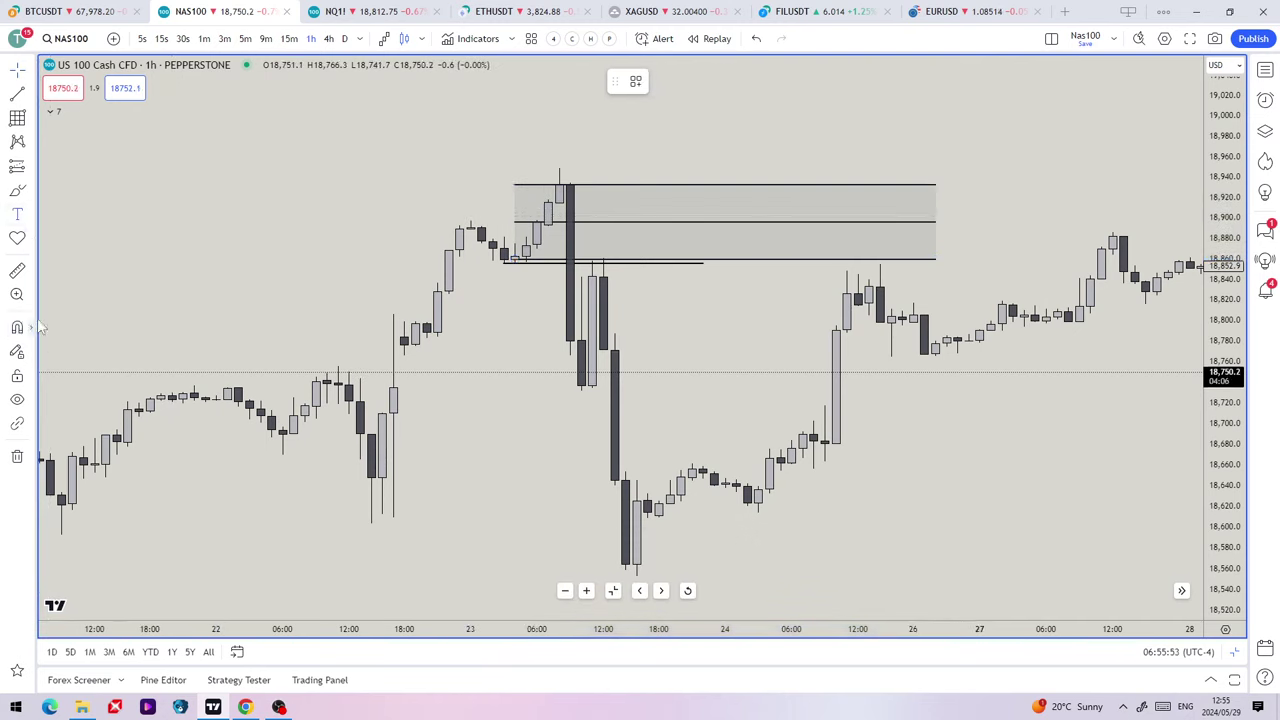
click(193, 150)
text(1)
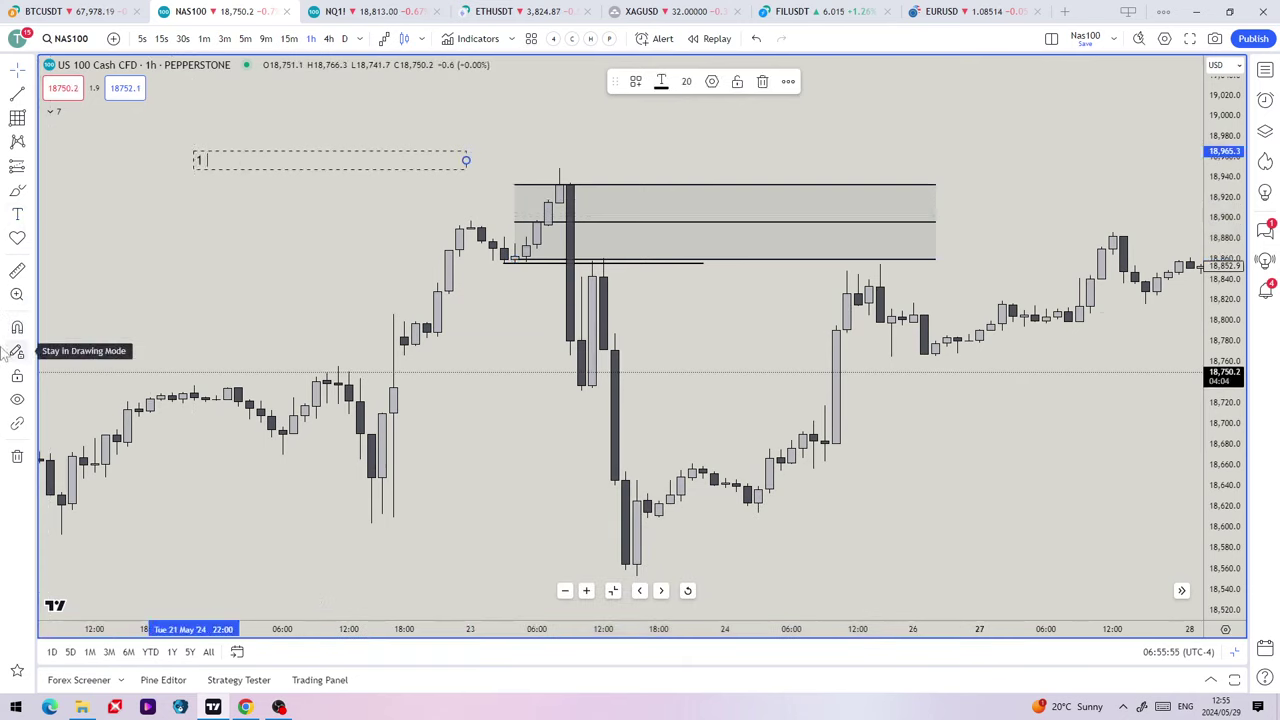
text( iDENTIFY THE oB)
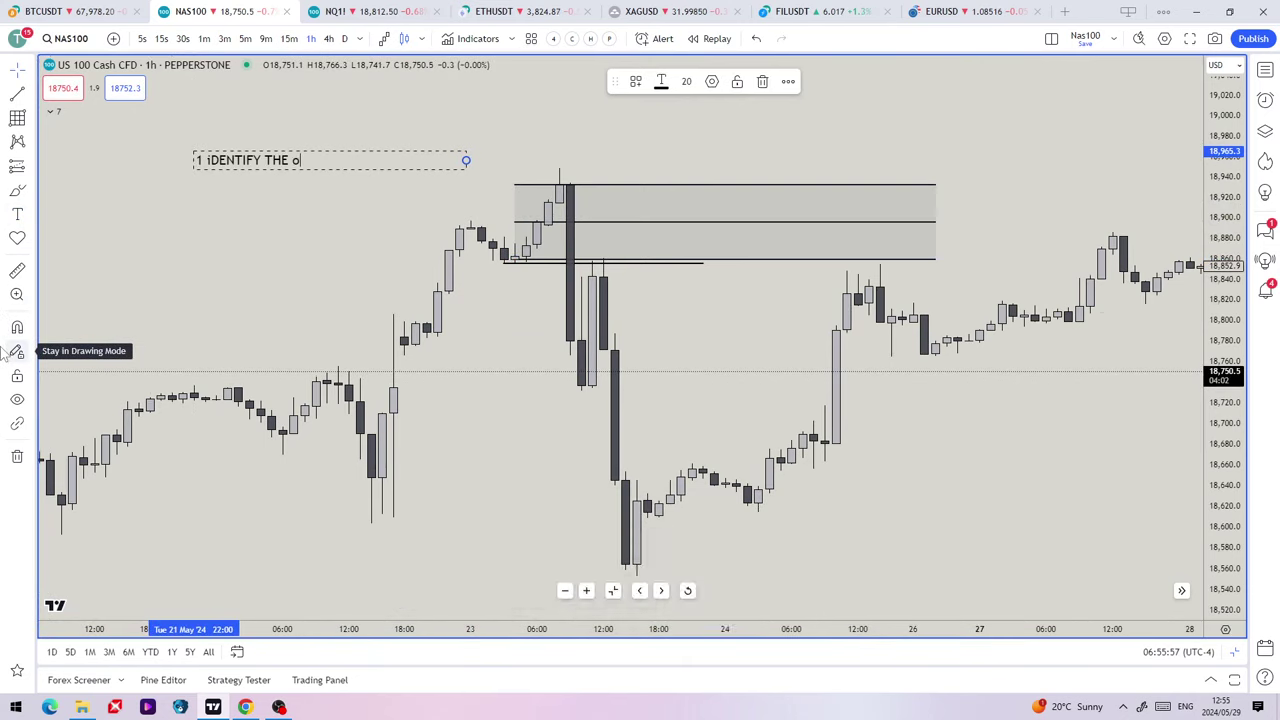
key(BackSpace)
key(BackSpace)
text(OB RANGE)
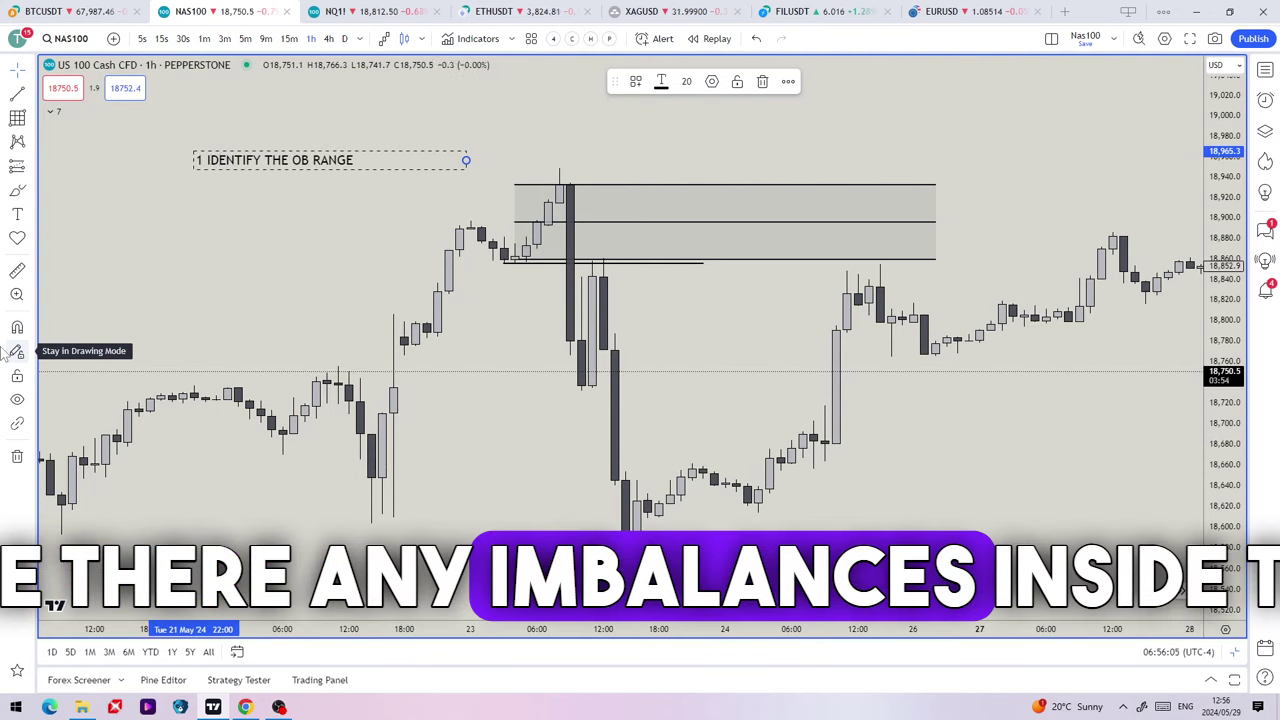
Add a second line to the text note reading "2 ARE THERE ANY IMBALANCES INSIDE THE RANGE IF YES TRADE THE IMBALANCE".
key(Return)
text(2)
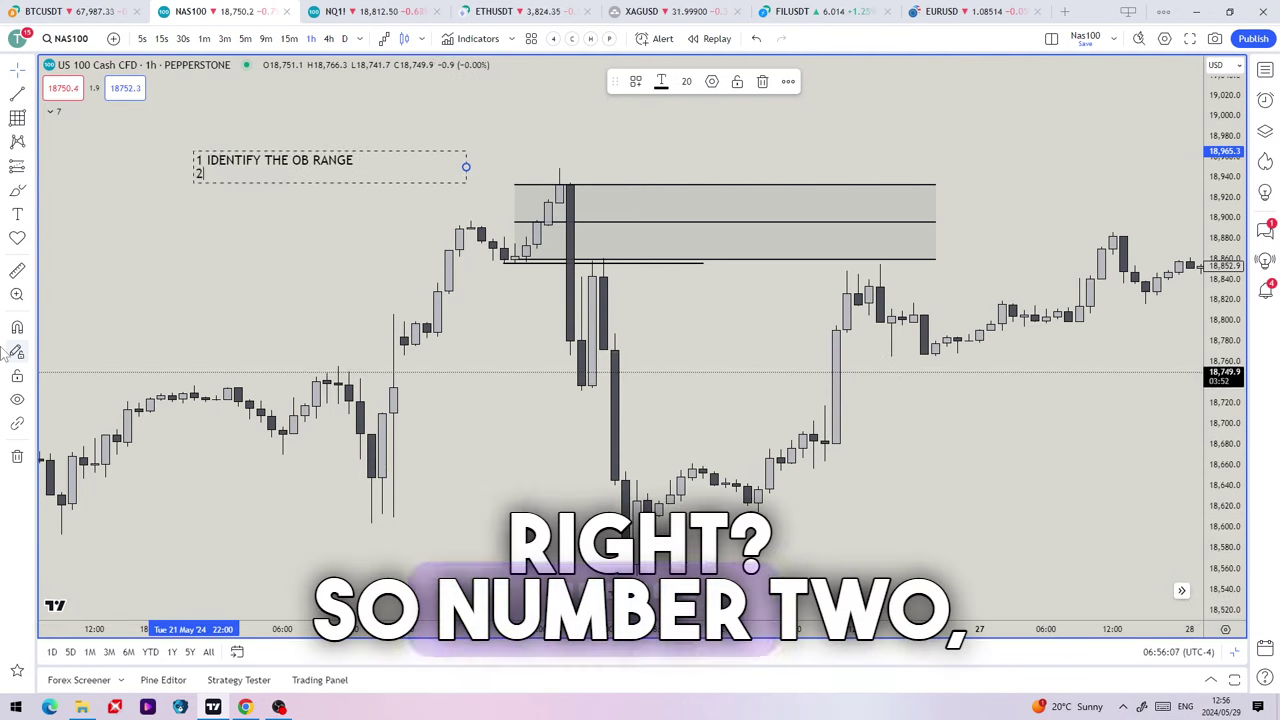
text( ARE )
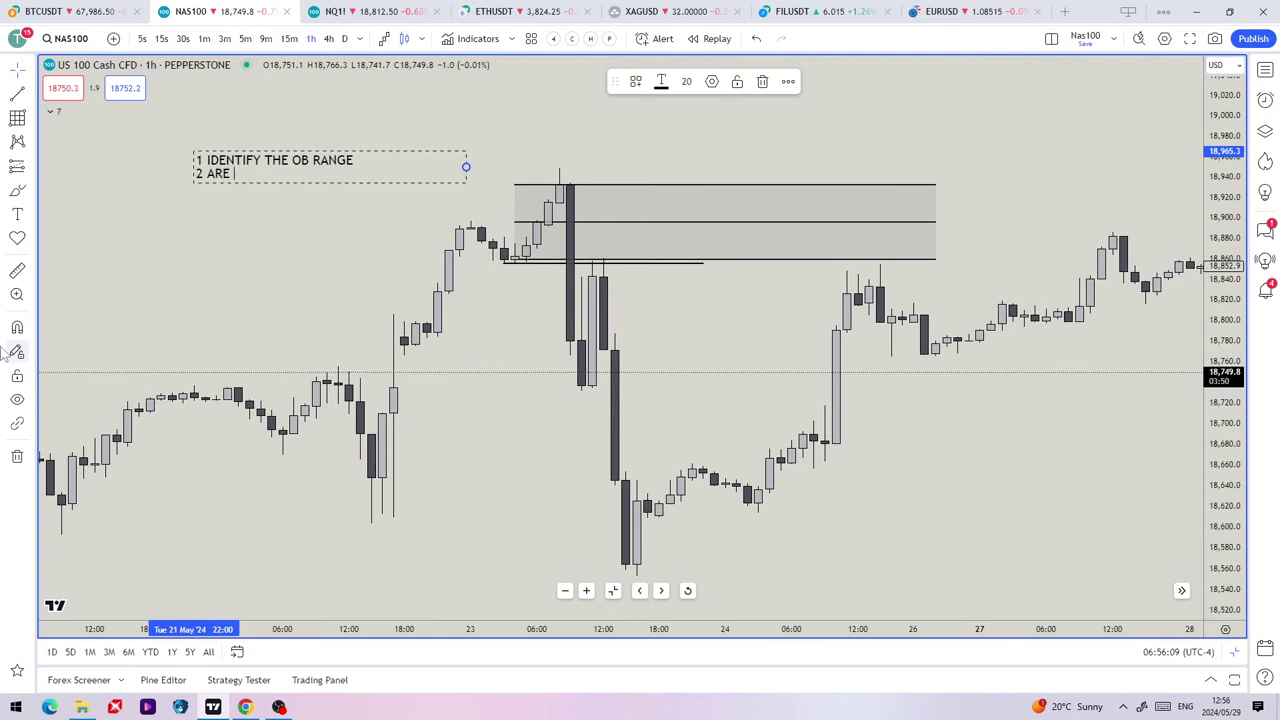
text(THERE ANY IMBALANCES INS)
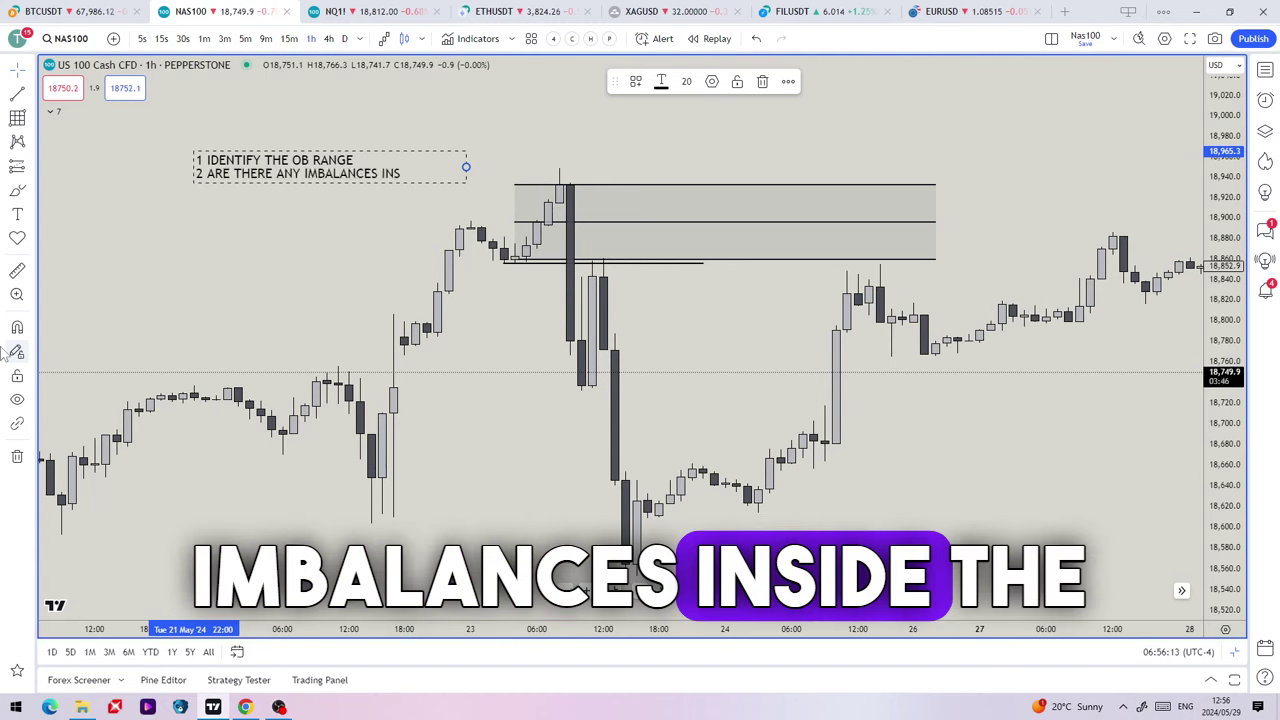
text(IDE THE RANGE)
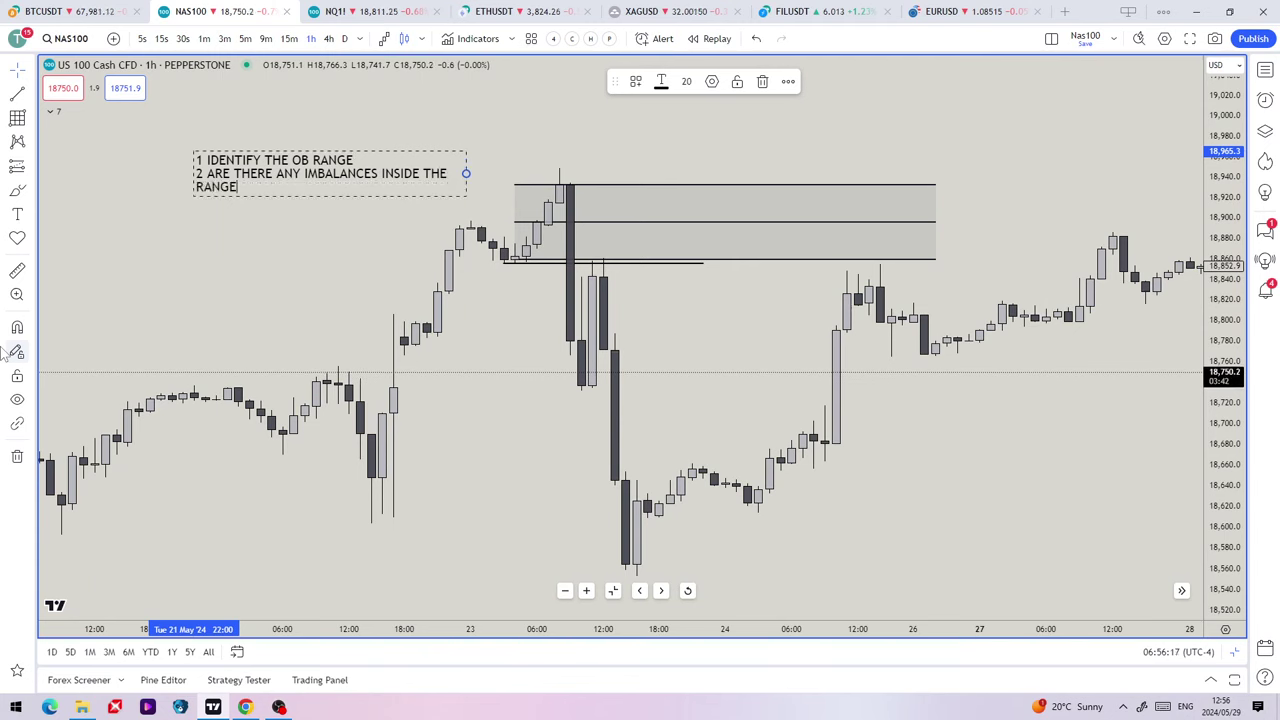
text( IF YES T)
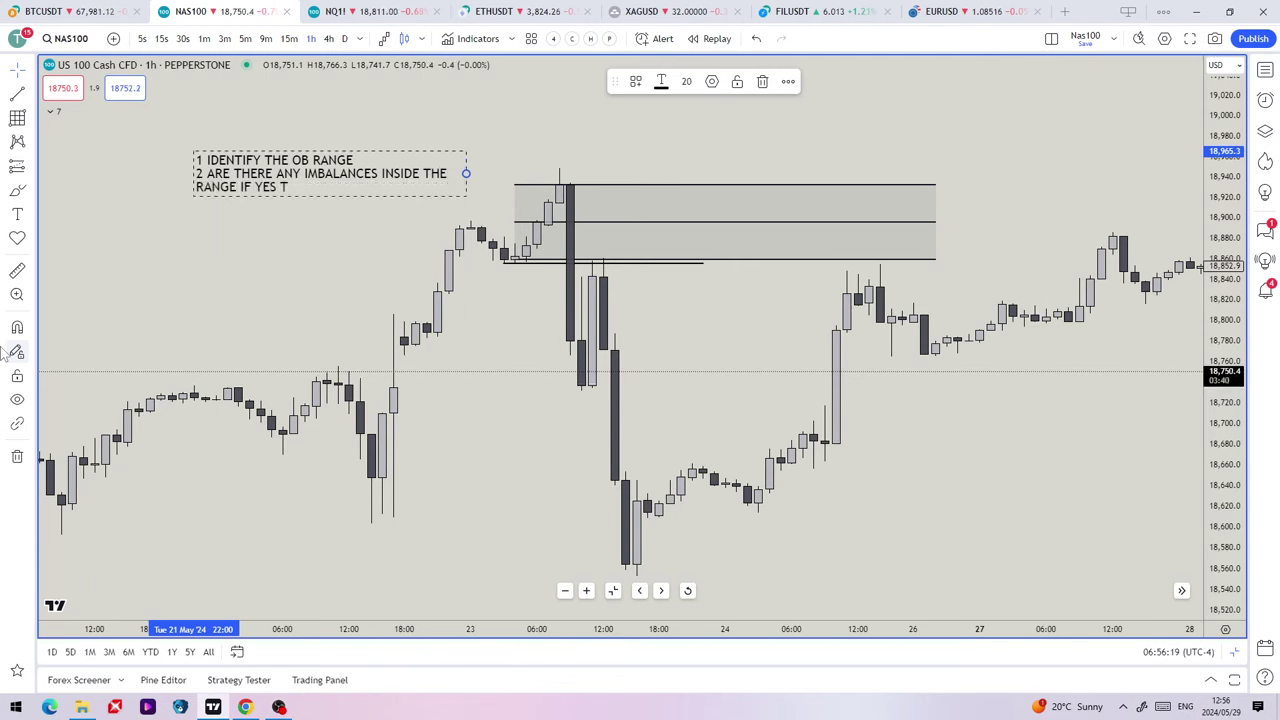
text(RADE THE )
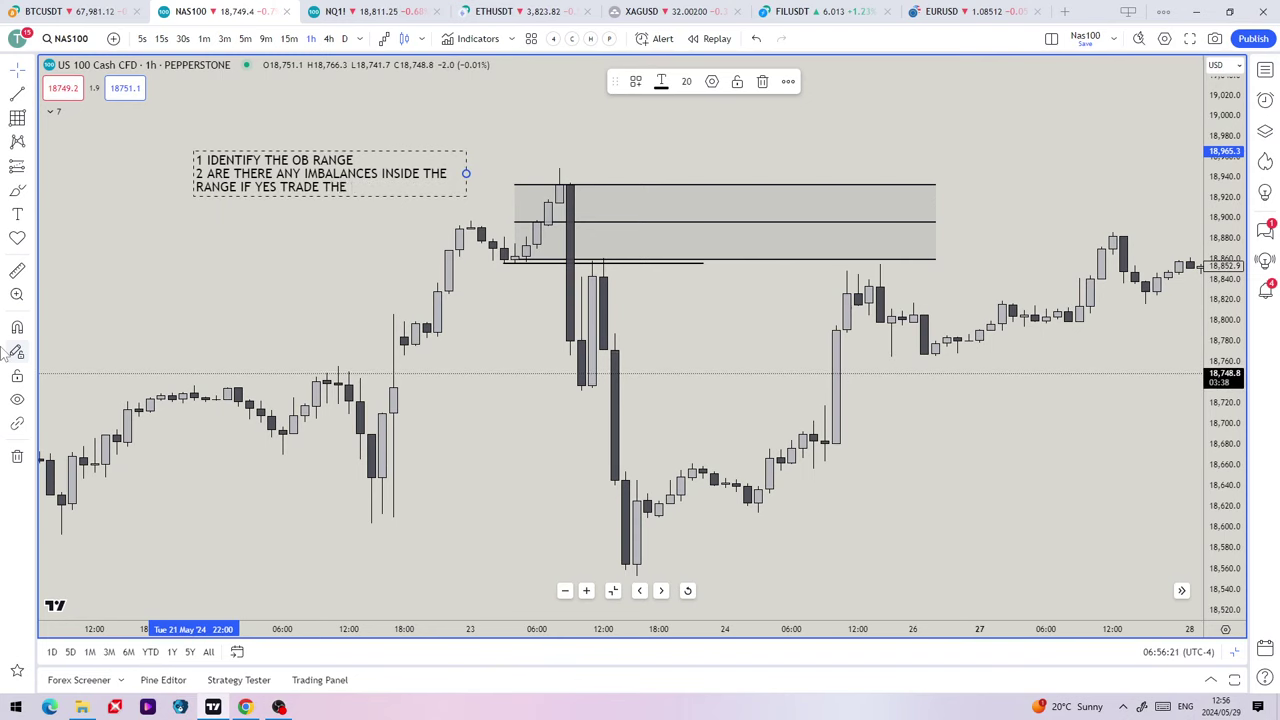
text(IMBALANCE)
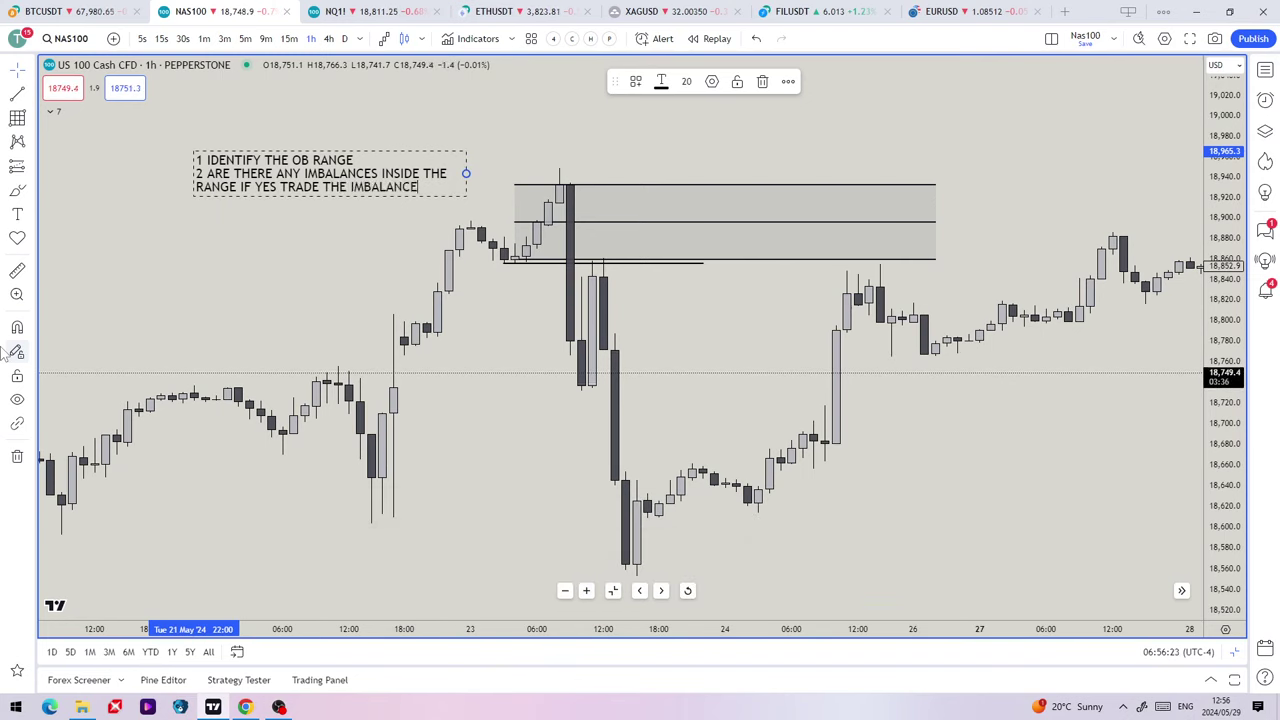
Add a third point to the note reading "3 IF THERE ARE NO IMBALANCES TRADE OPENING PRICE OR MT 50%".
key(Return)
text(3 IF THERE)
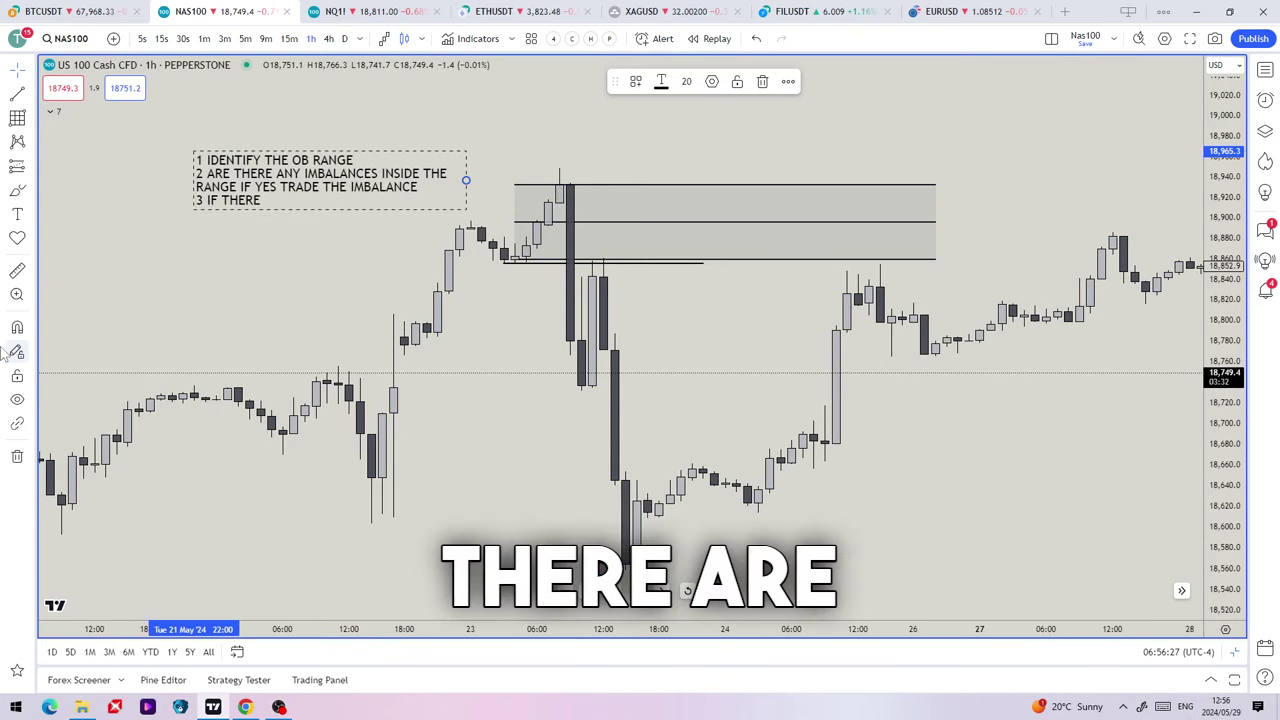
text( ARE NO I)
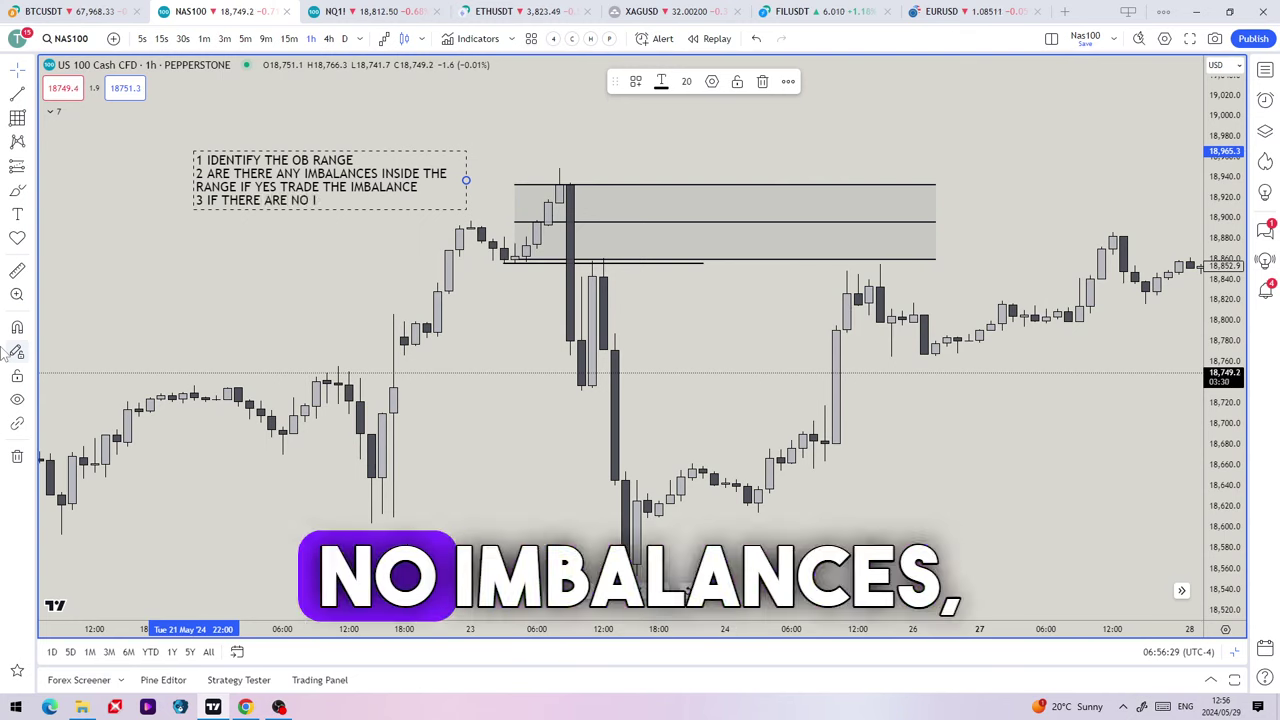
text(MBALANCES TRA)
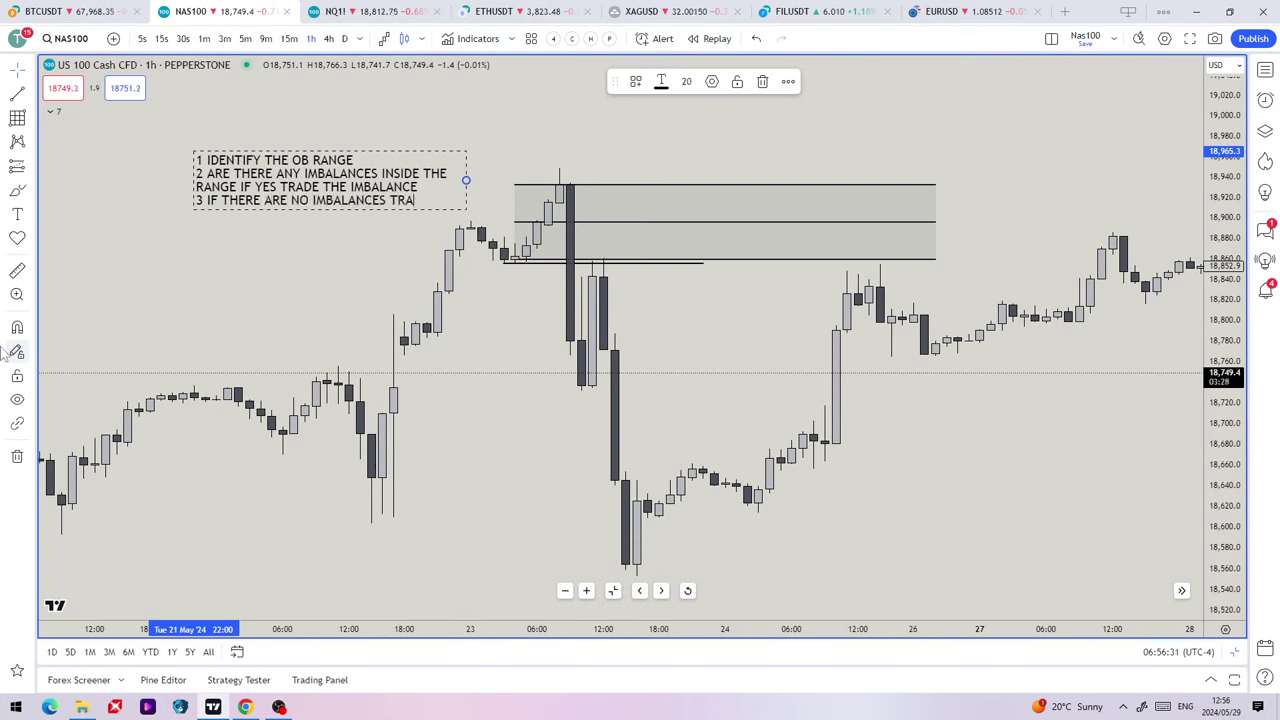
text(DE OPENING PRICE)
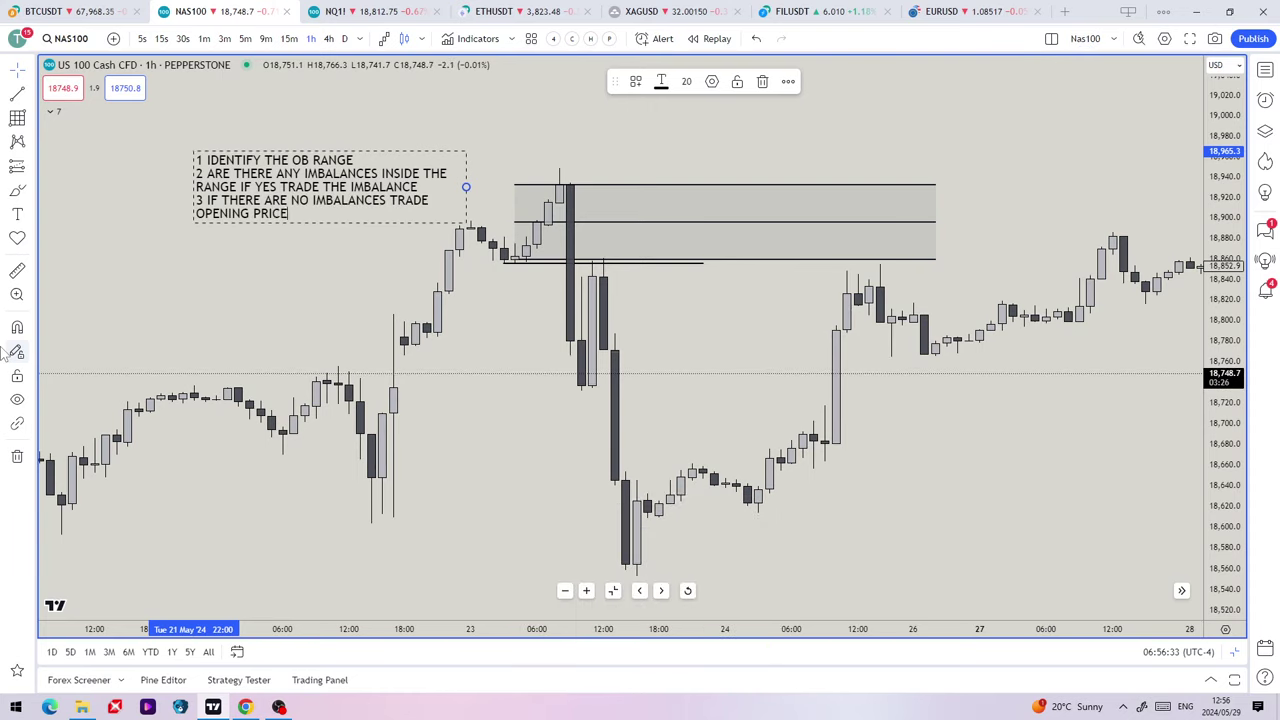
text( OR MT)
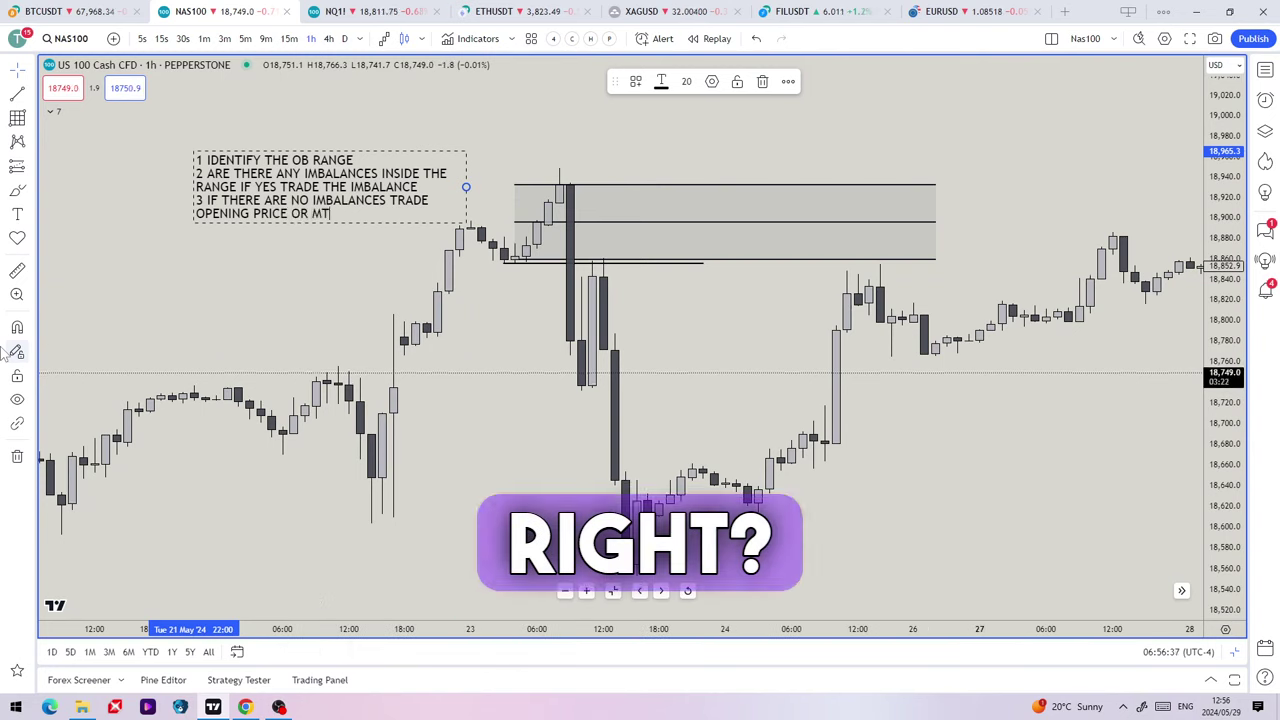
text( 50%)
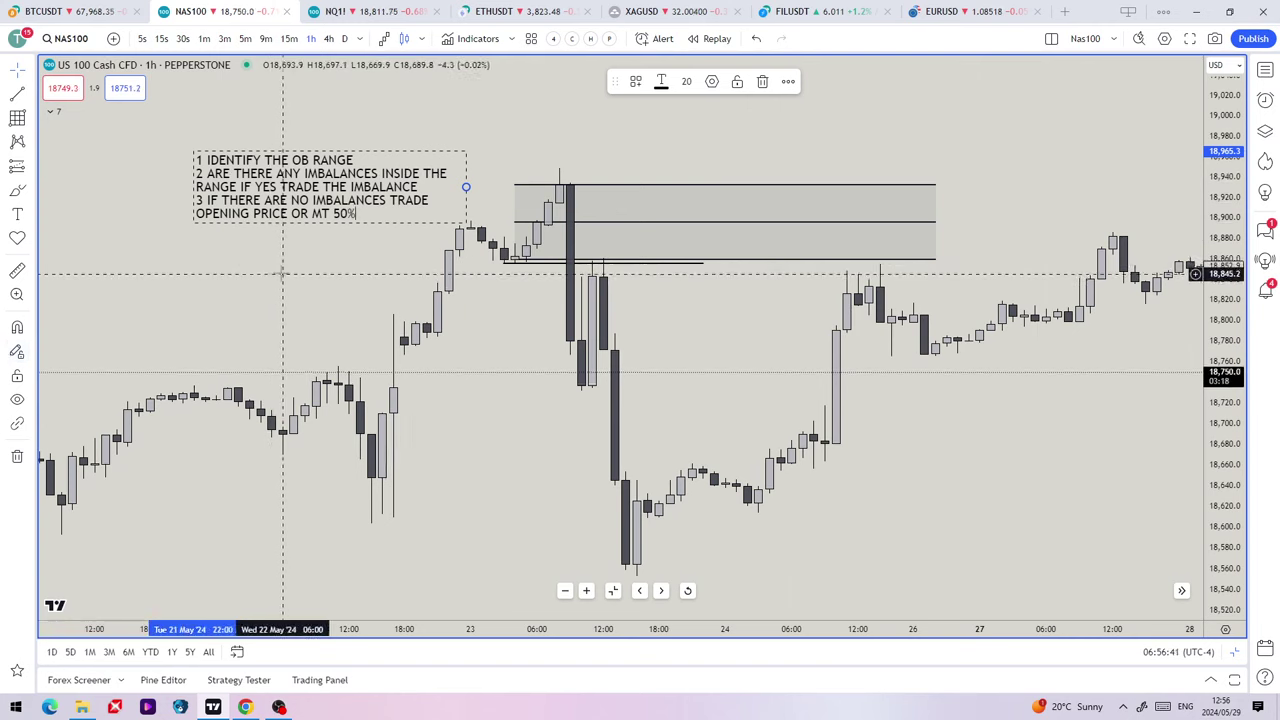
Delete the short horizontal line just below the Gann Box and move the text note slightly up and away from the box.
drag(271, 211, 260, 208)
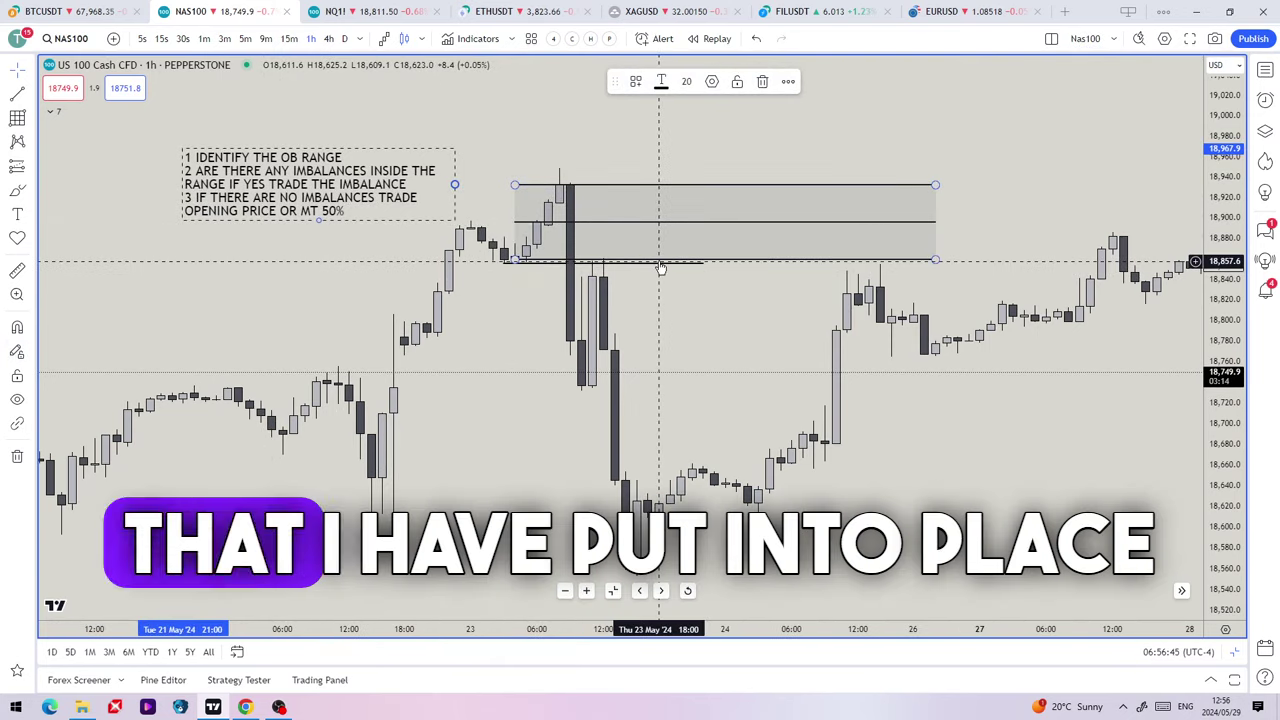
click(660, 270)
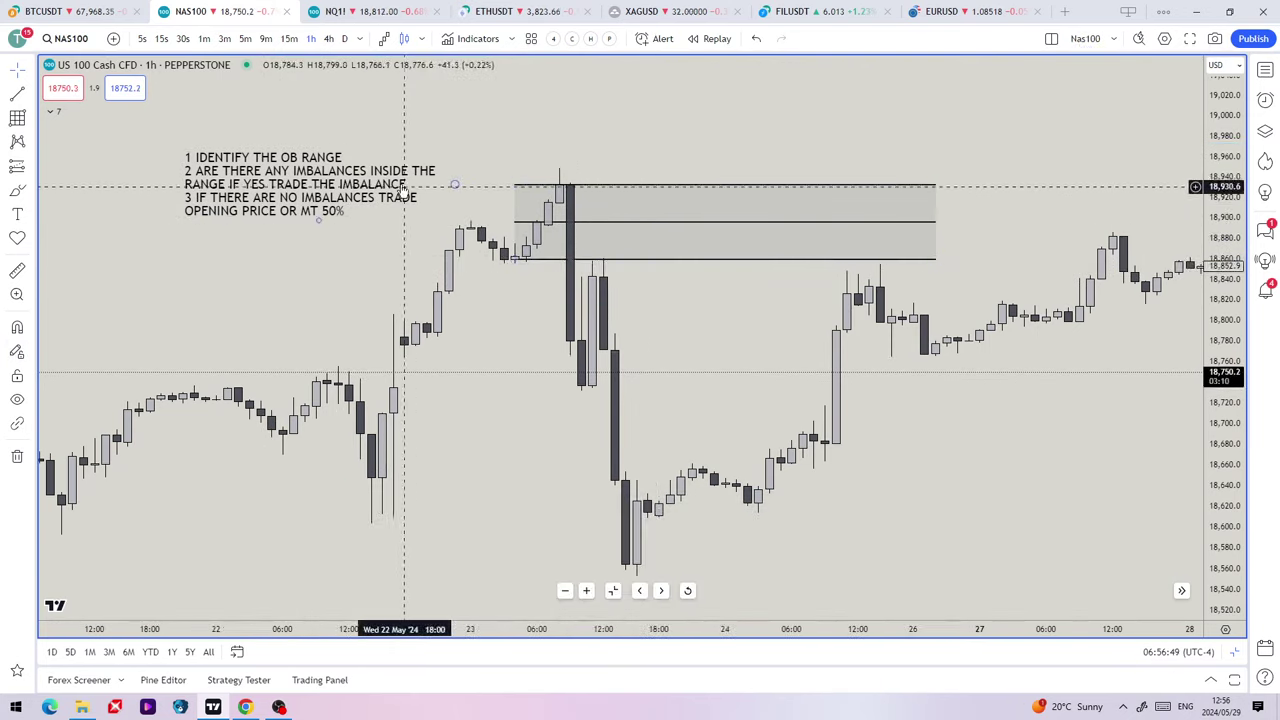
drag(393, 184, 381, 180)
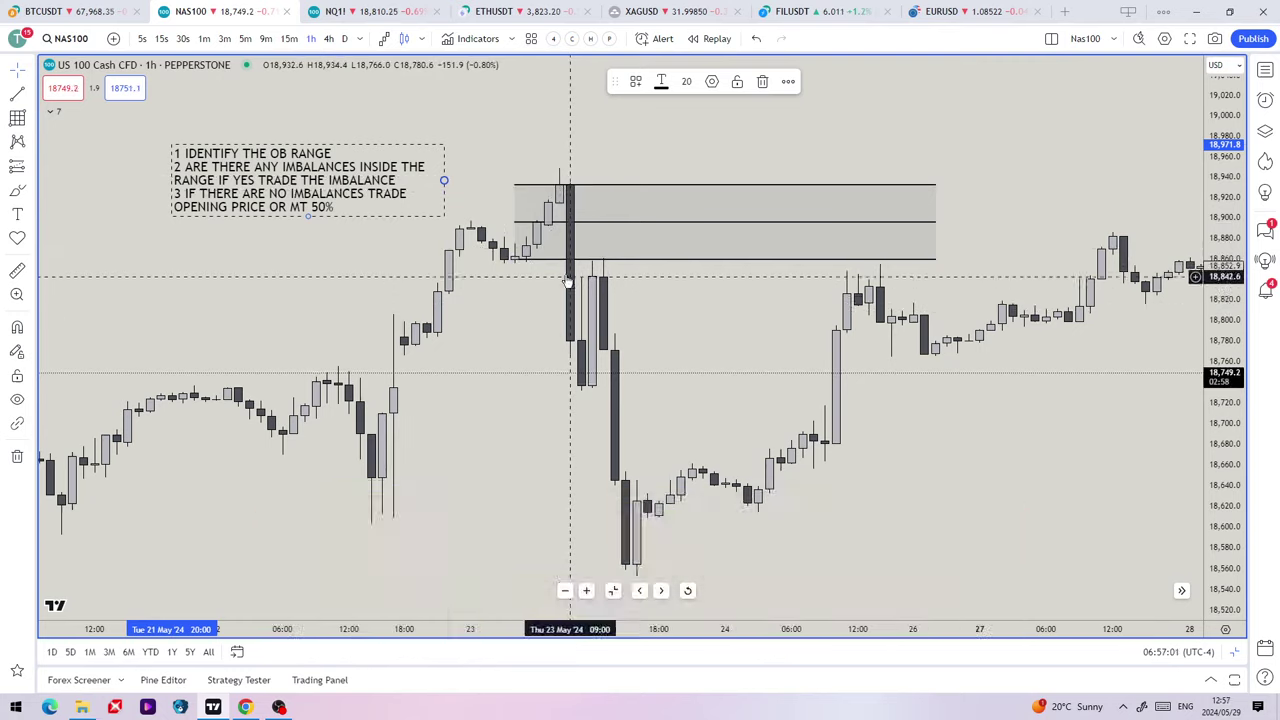
Draw a rectangle over the imbalance in the large bearish candle, from 18,914.5 at 23 May 08:00 to 18,842.4, snapping to candle prices.
click(17, 190)
click(70, 414)
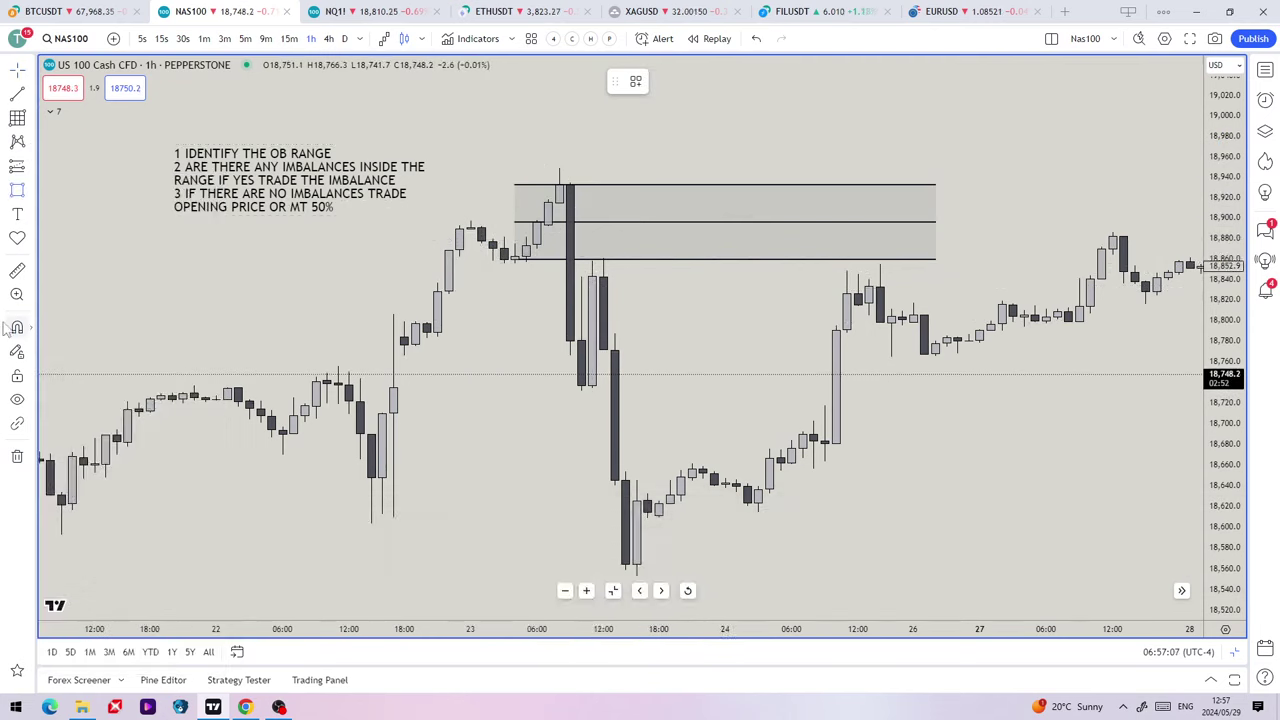
click(17, 327)
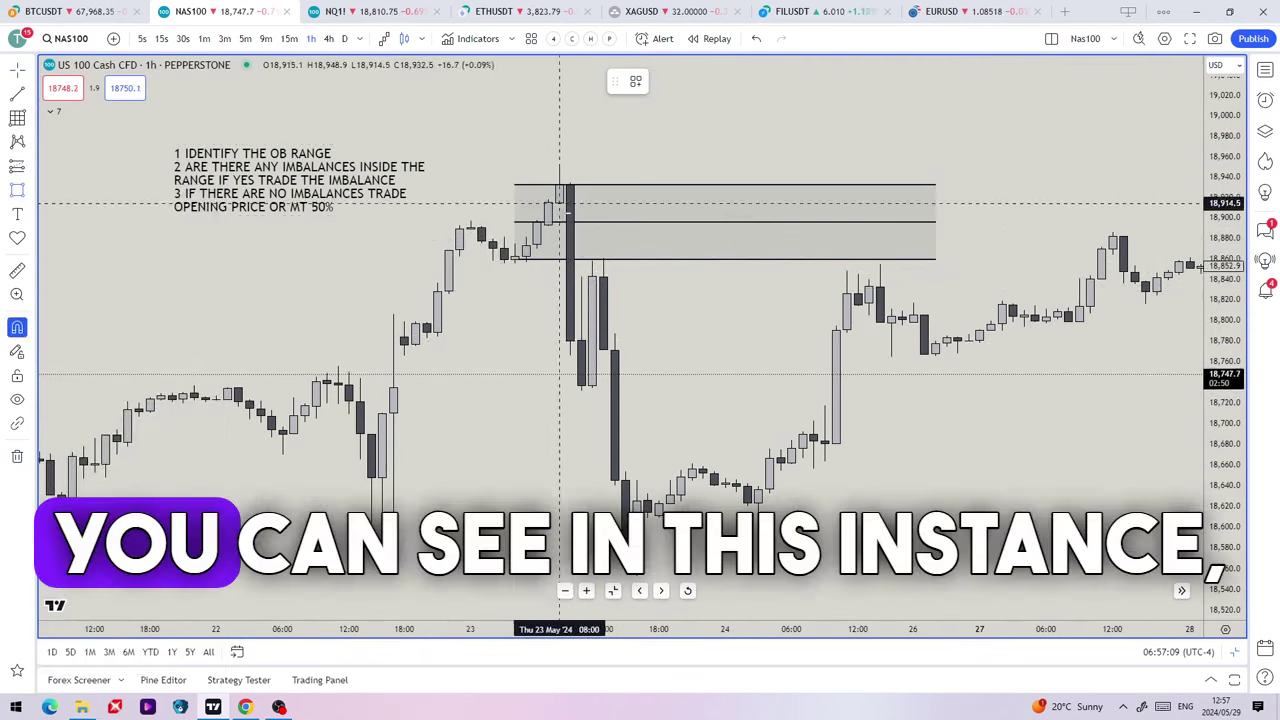
click(559, 204)
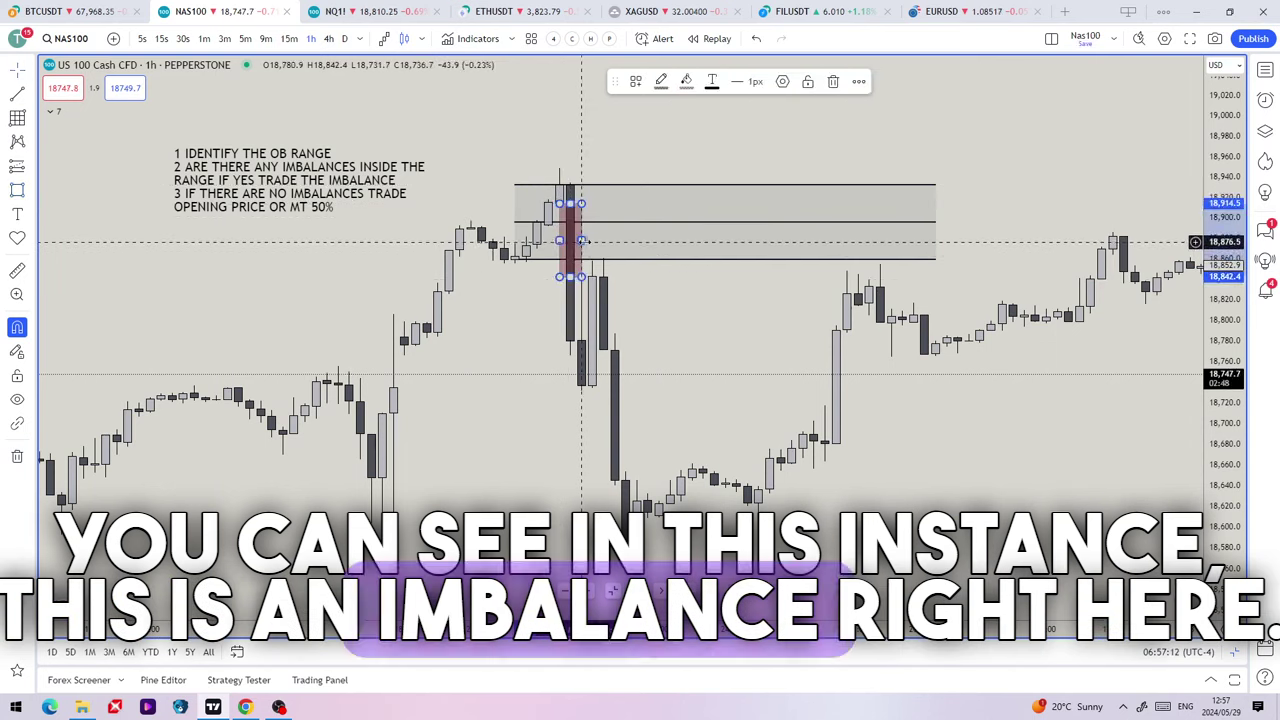
Extend the imbalance rectangle to 26 May 20:00 and back to 23 May 04:00, with its lower edge on the Gann Box's lower edge.
click(703, 277)
drag(706, 285, 933, 285)
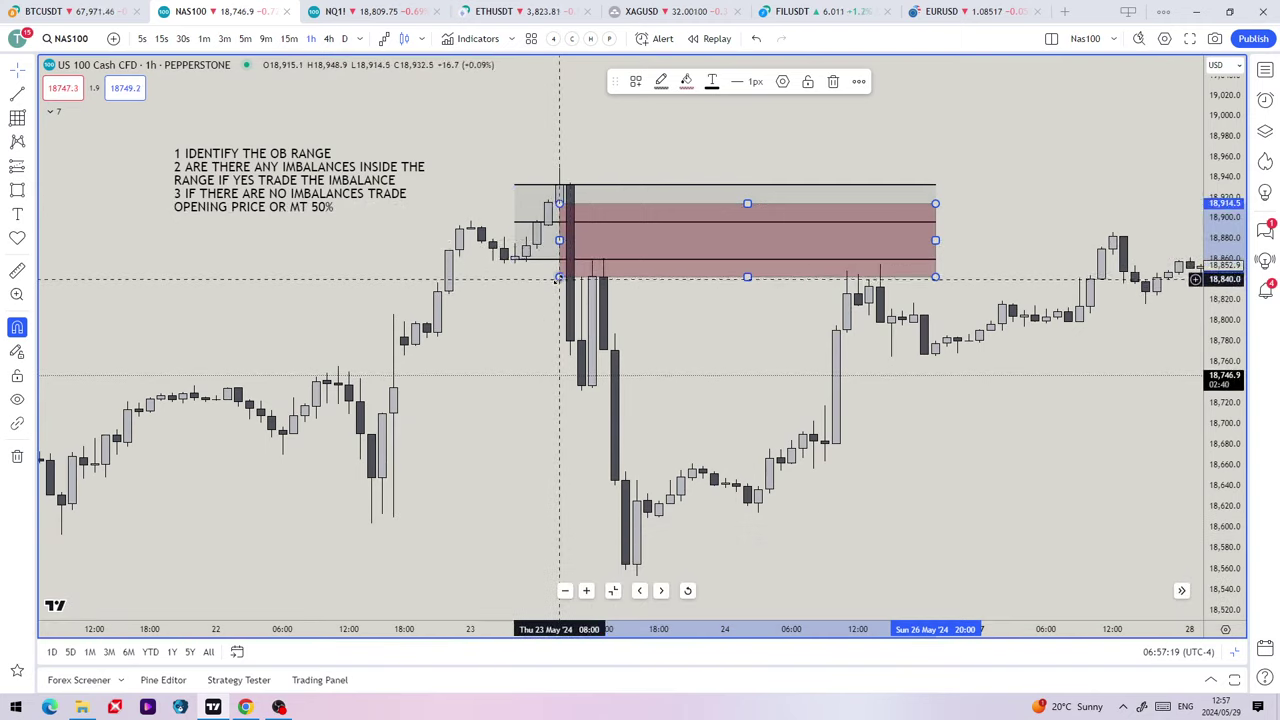
drag(559, 277, 515, 263)
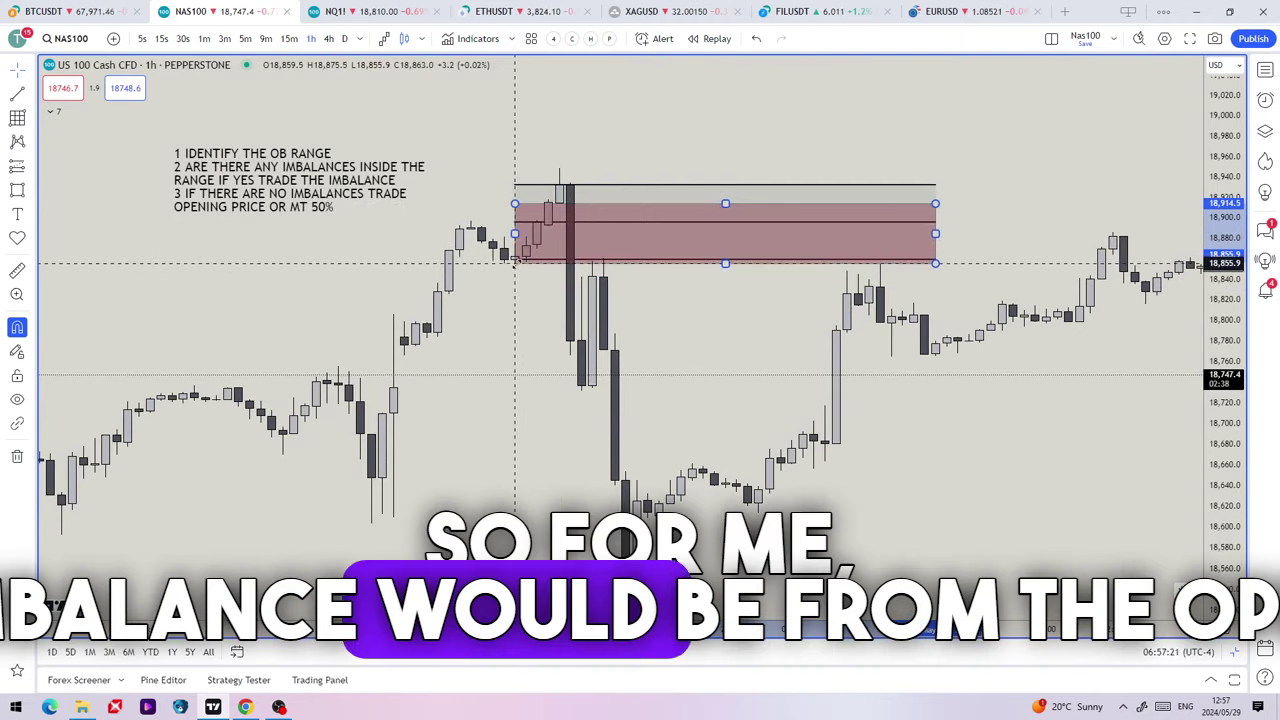
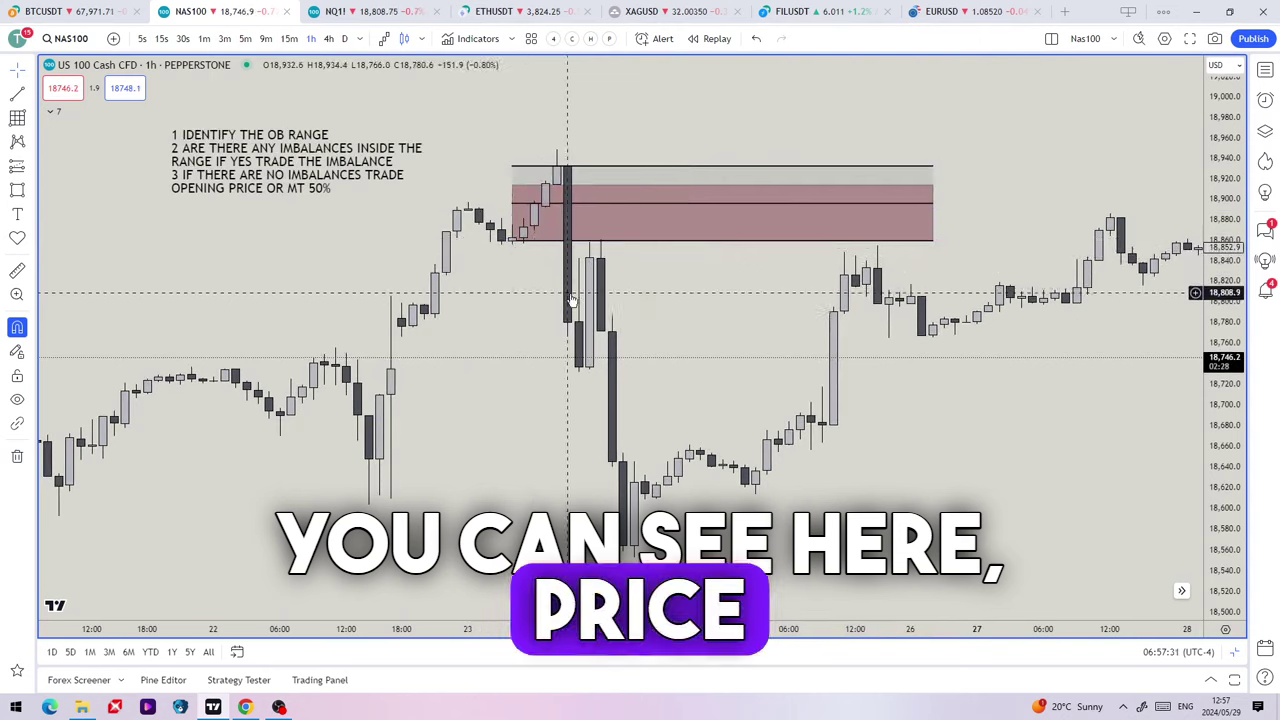
Move the text note slightly further away from the Gann Box, toward the earlier candles.
click(602, 242)
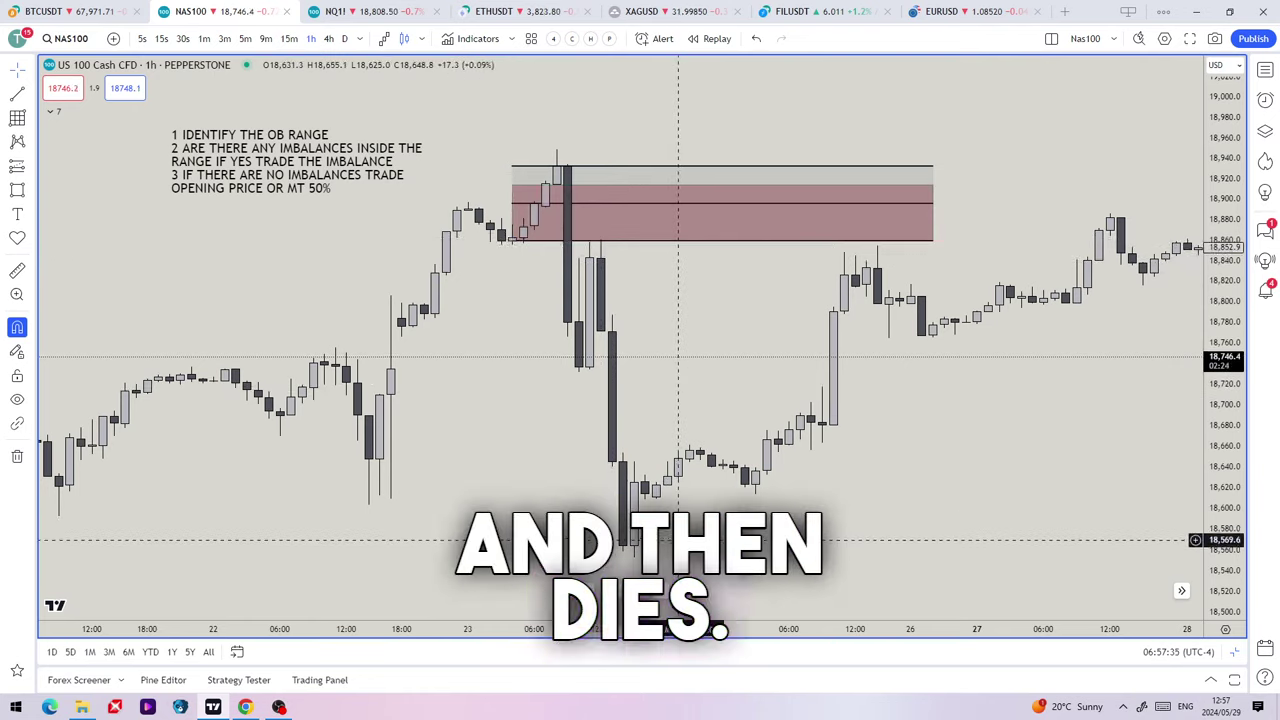
click(303, 172)
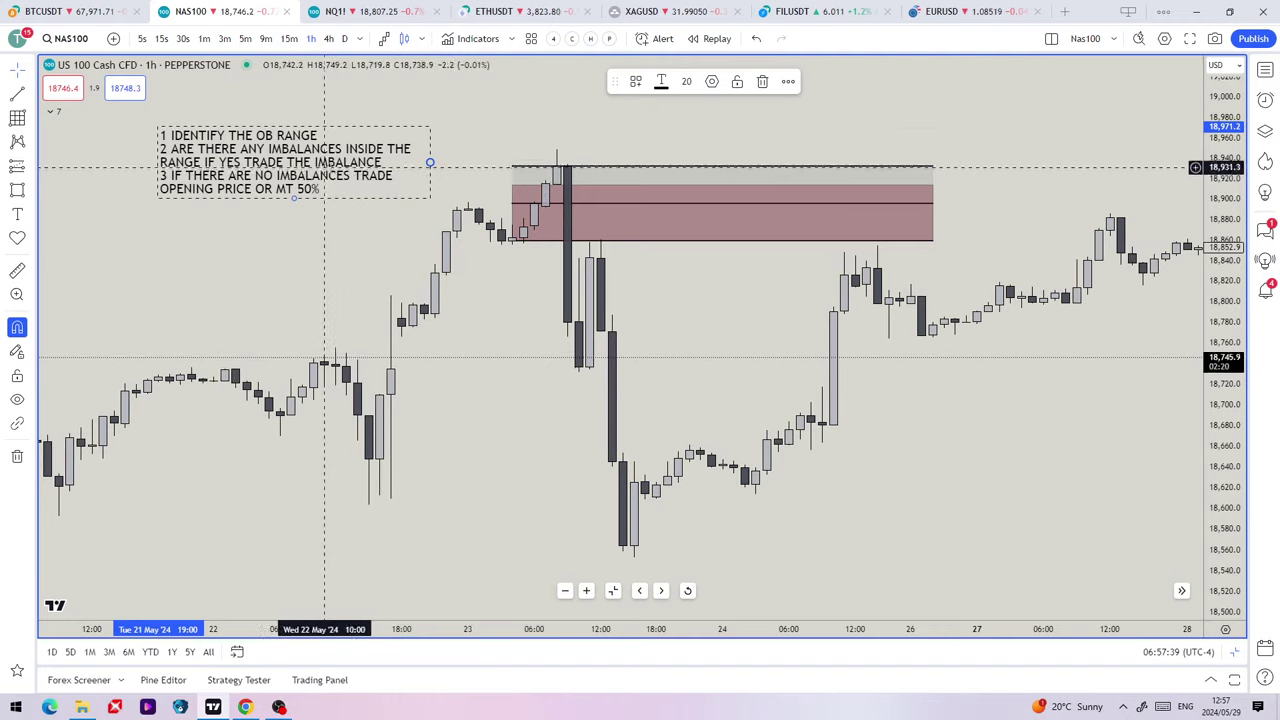
drag(323, 167, 313, 166)
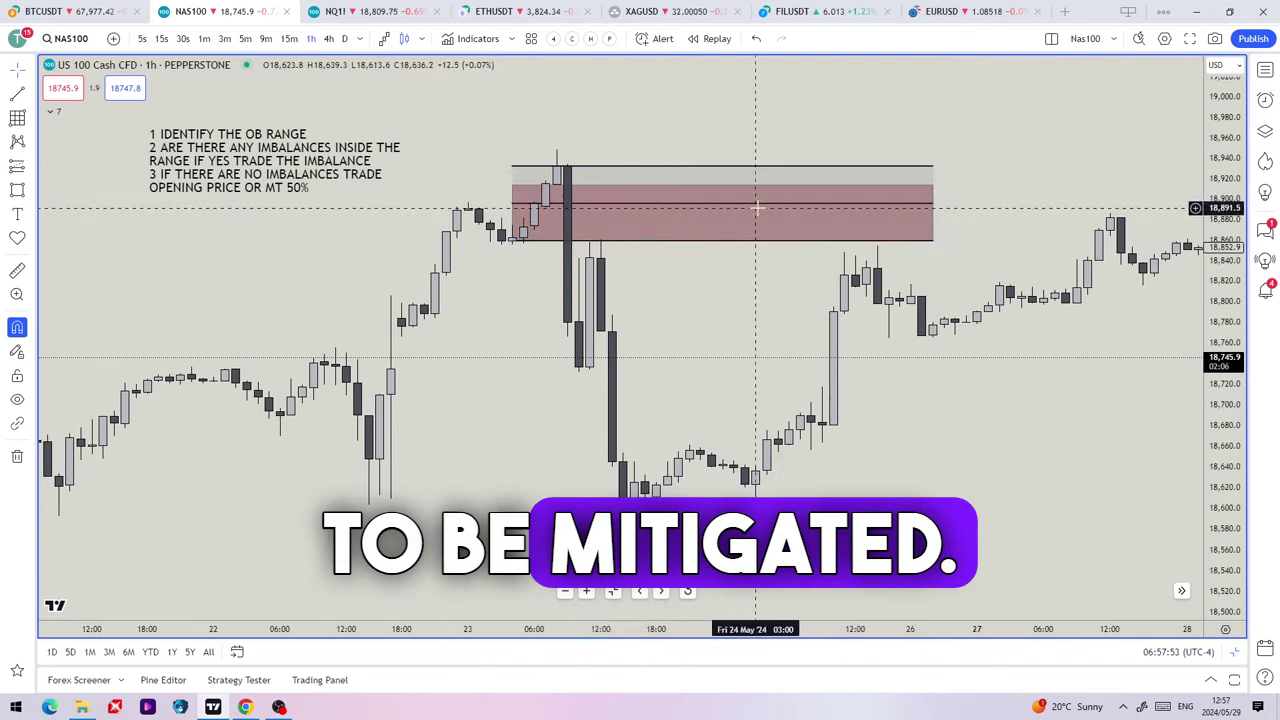
drag(511, 266, 514, 249)
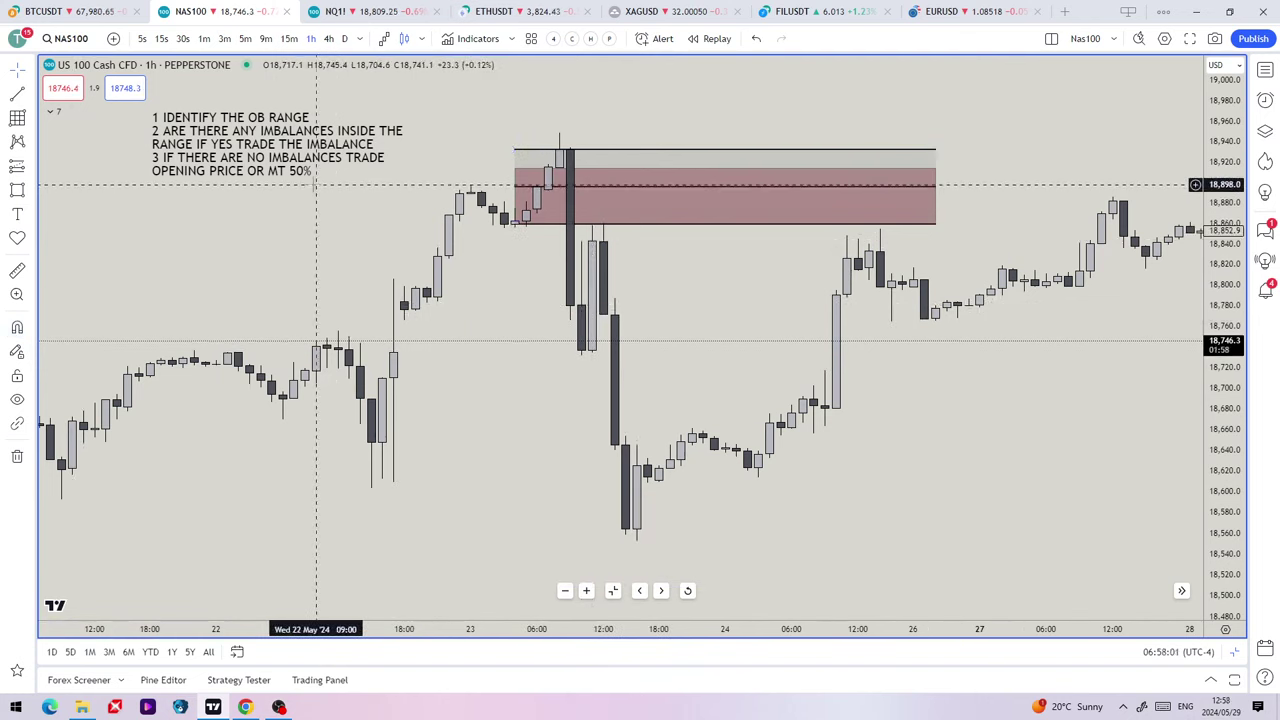
Draw a brush stroke connecting the 23 May and 24 May highs below the Gann Box, and delete that stroke.
click(32, 190)
click(88, 206)
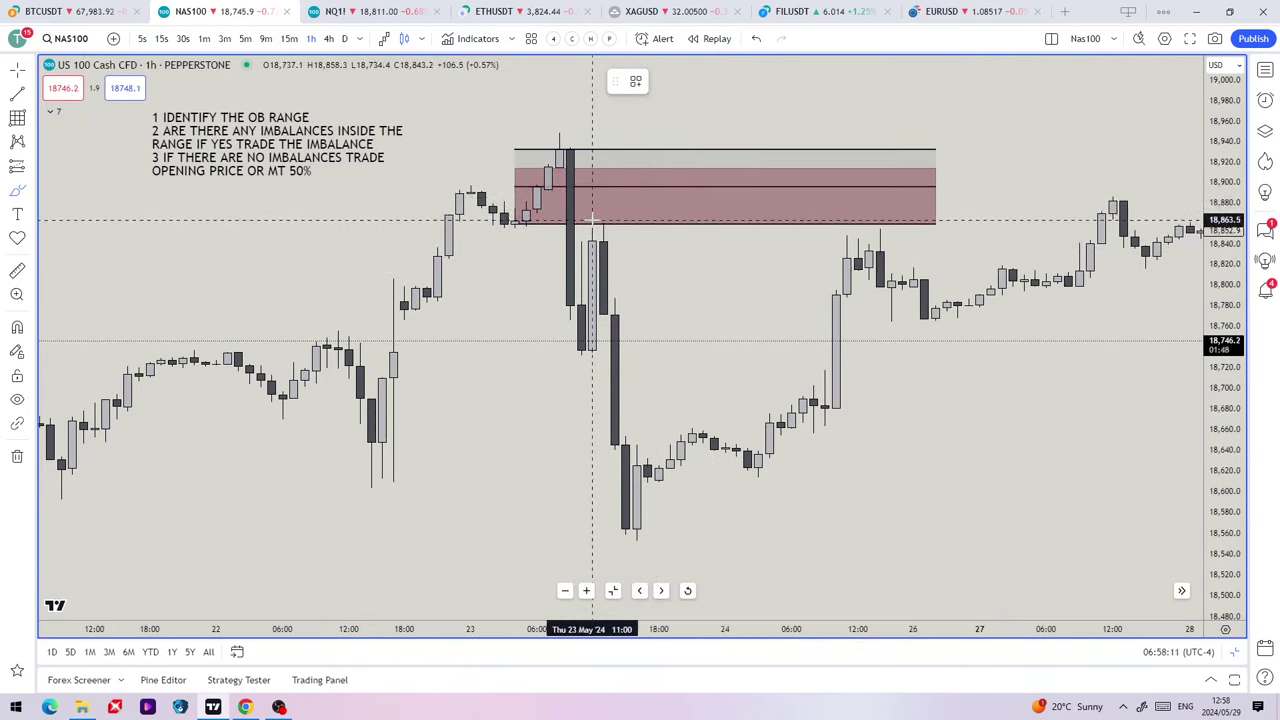
drag(600, 220, 884, 231)
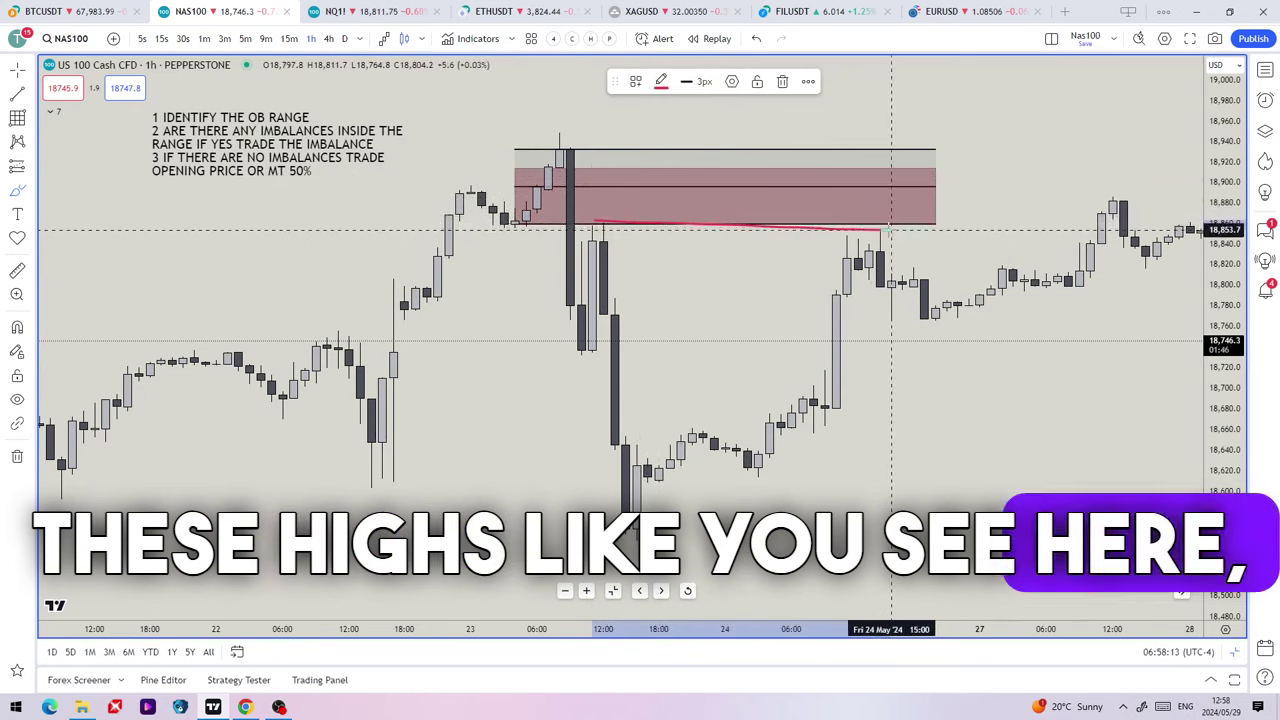
key(Delete)
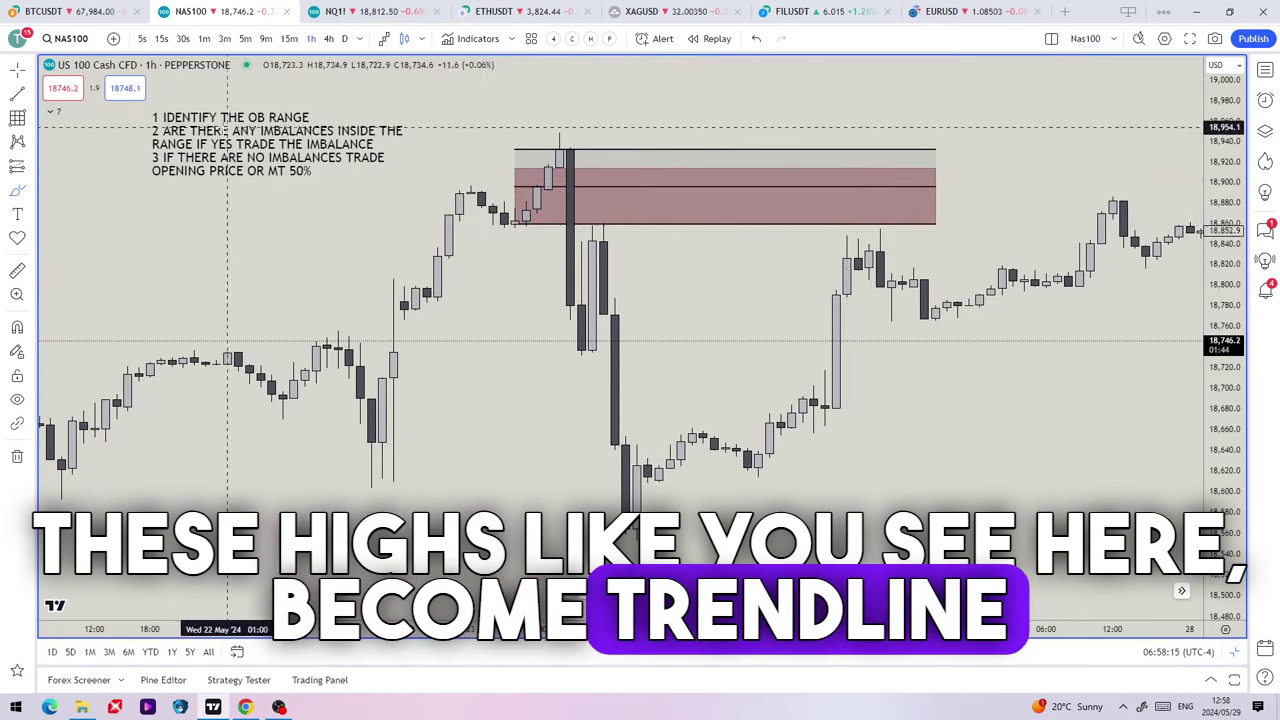
Draw a magnet-snapped trend line from the 18,860.6 high at 23 May 12:00 to the 18,854.7 high at 24 May 14:00.
click(32, 95)
click(62, 110)
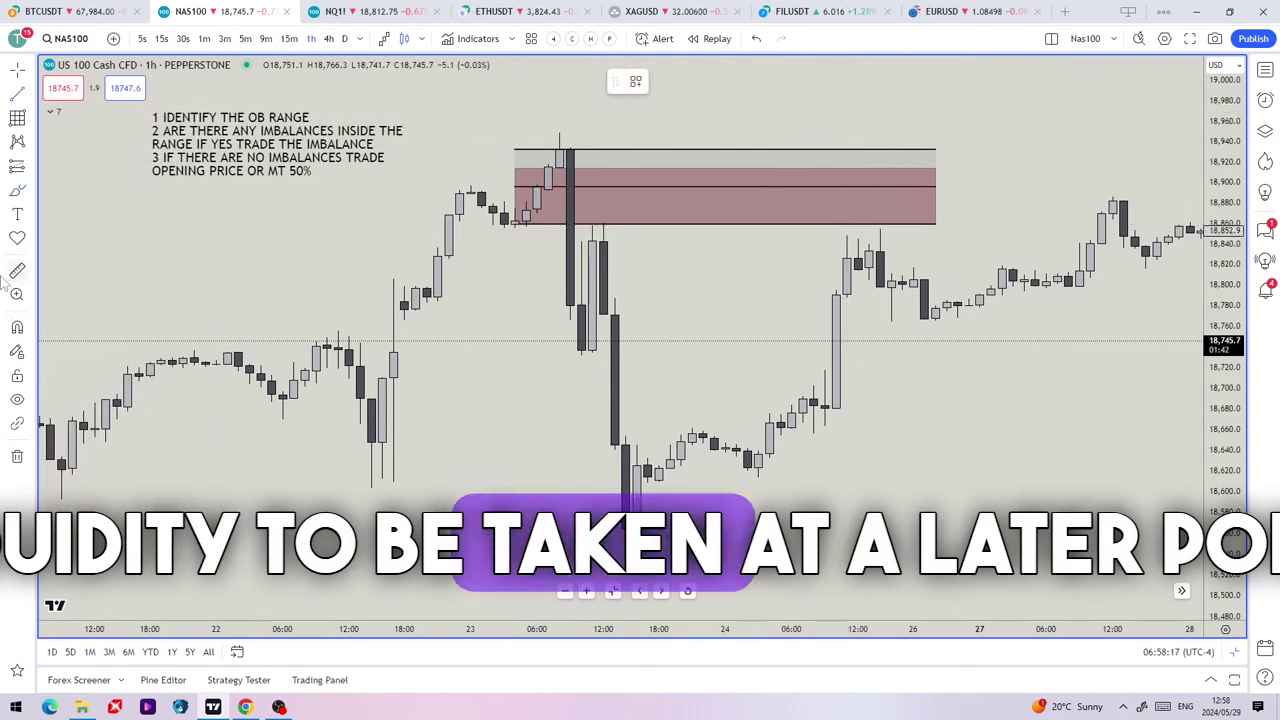
click(17, 327)
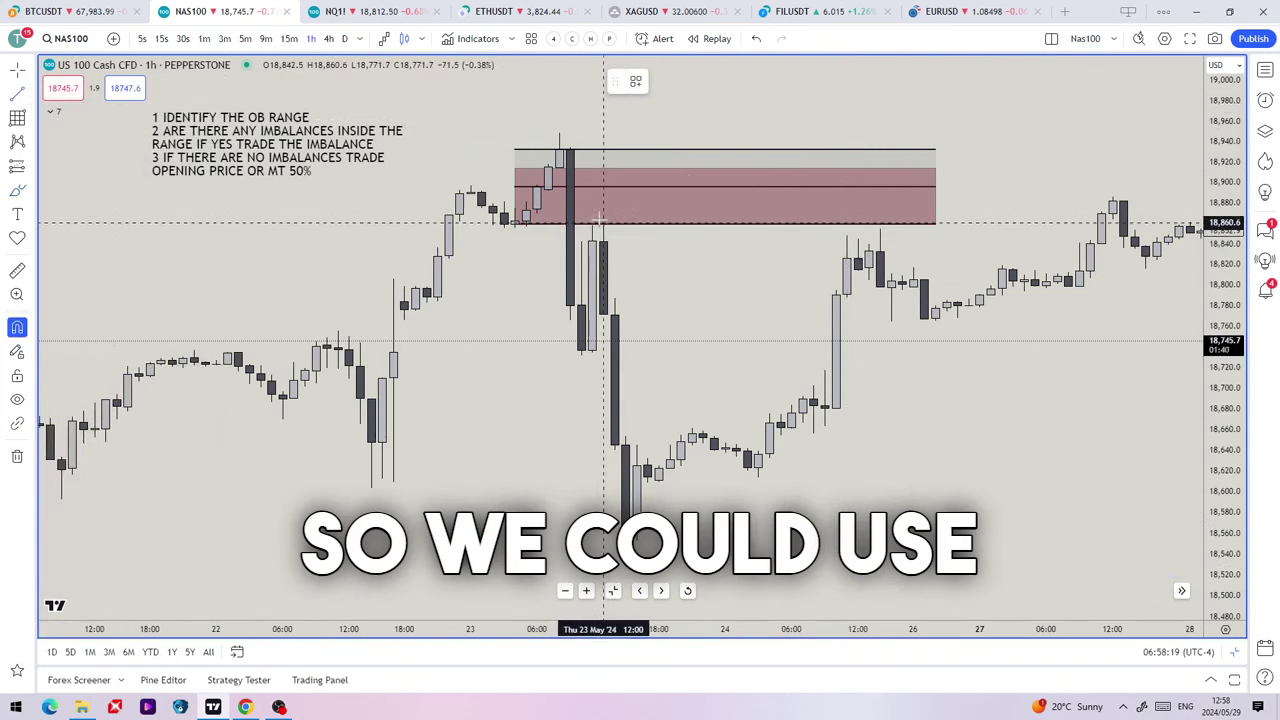
click(603, 223)
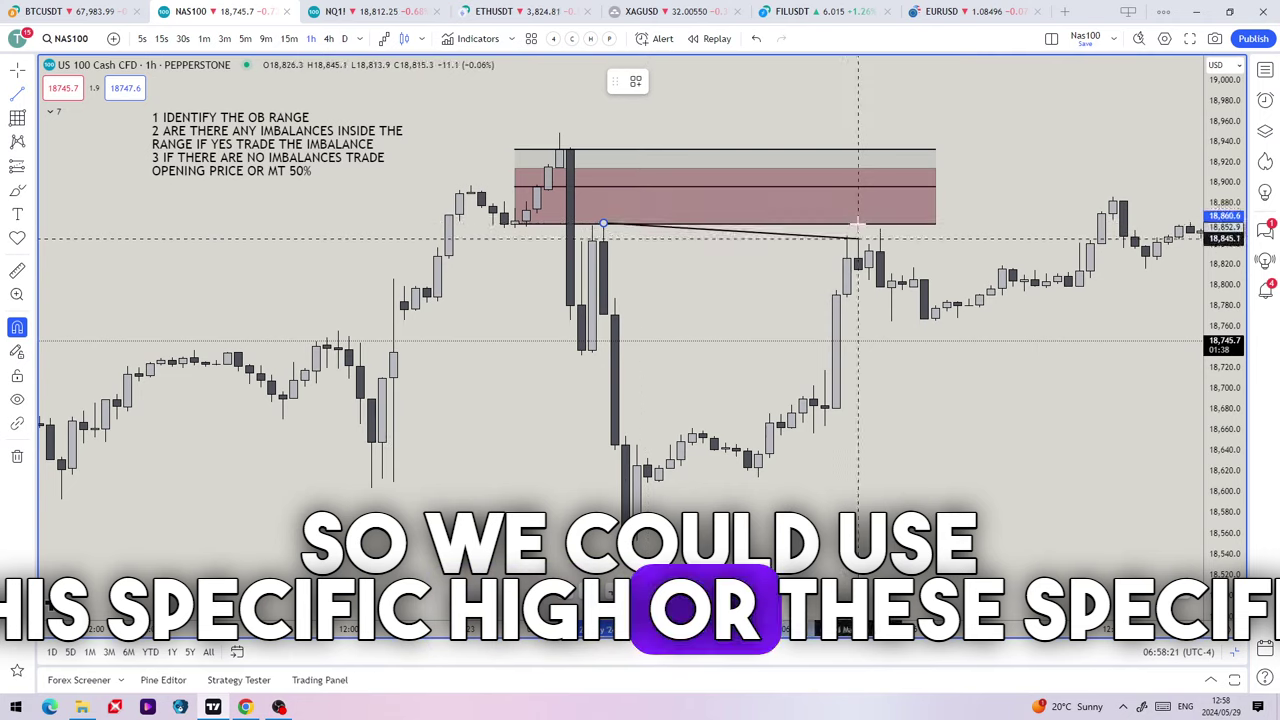
click(880, 228)
Apply the saved drawing template that makes the trend line dashed with a "$$$" label.
click(635, 81)
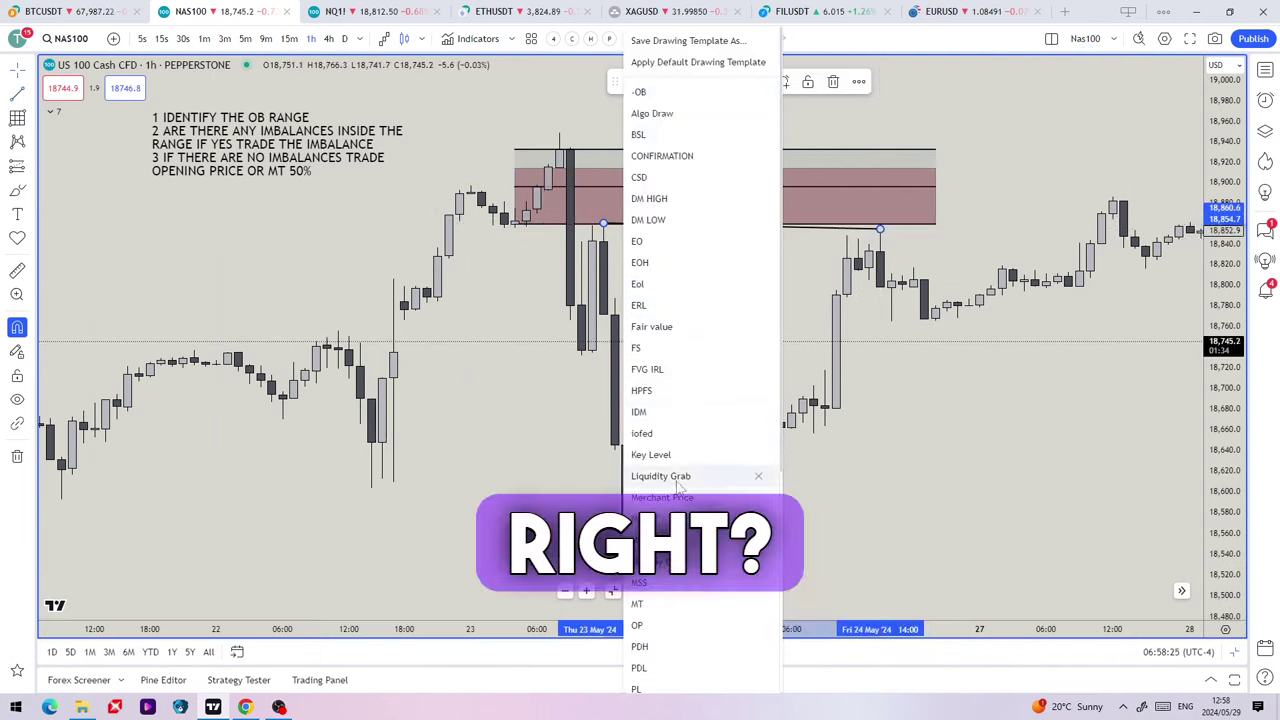
scroll(700, 505, down, 3)
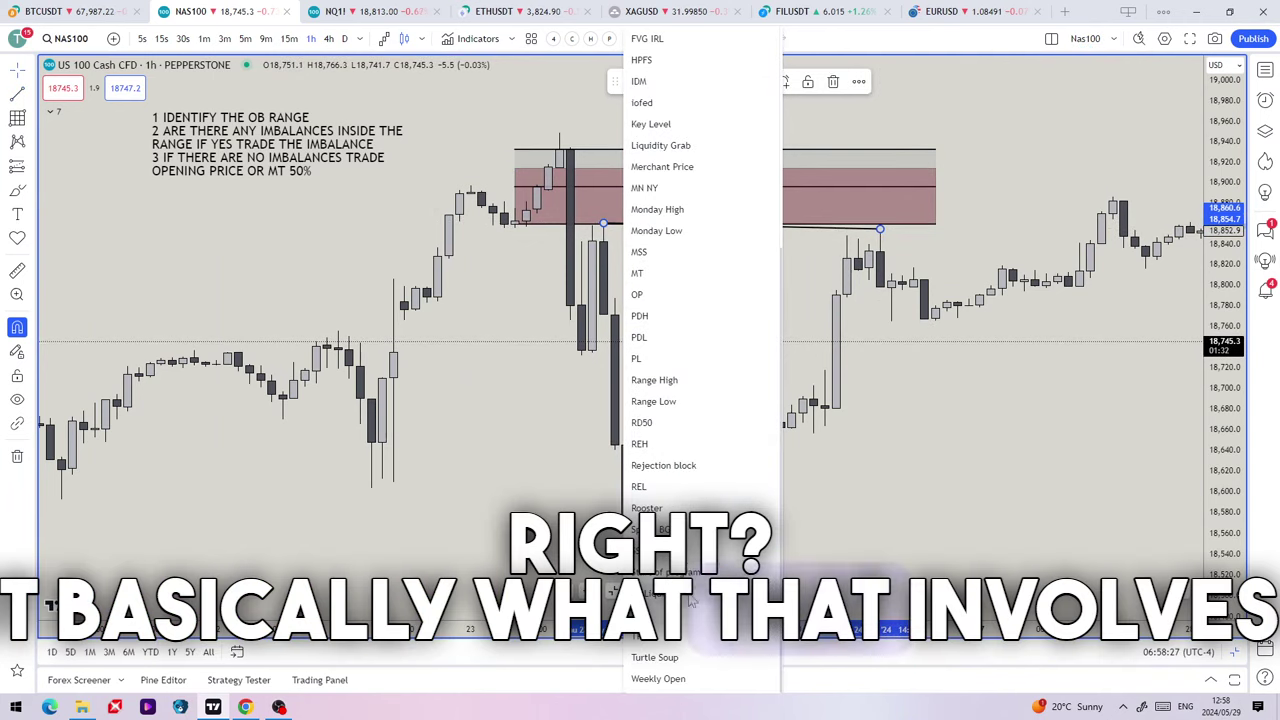
click(691, 601)
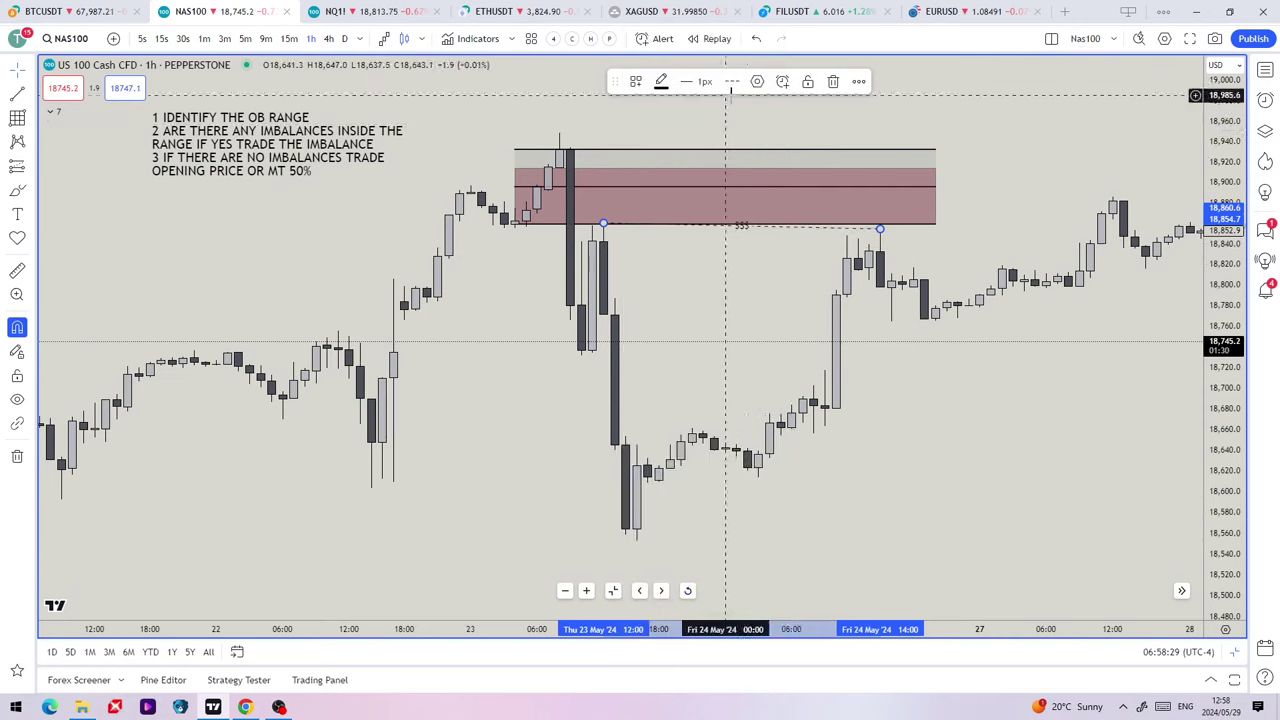
Set the line thickness of the dashed "$$$" trend line to 2px and deselect it.
click(701, 82)
click(705, 131)
click(766, 274)
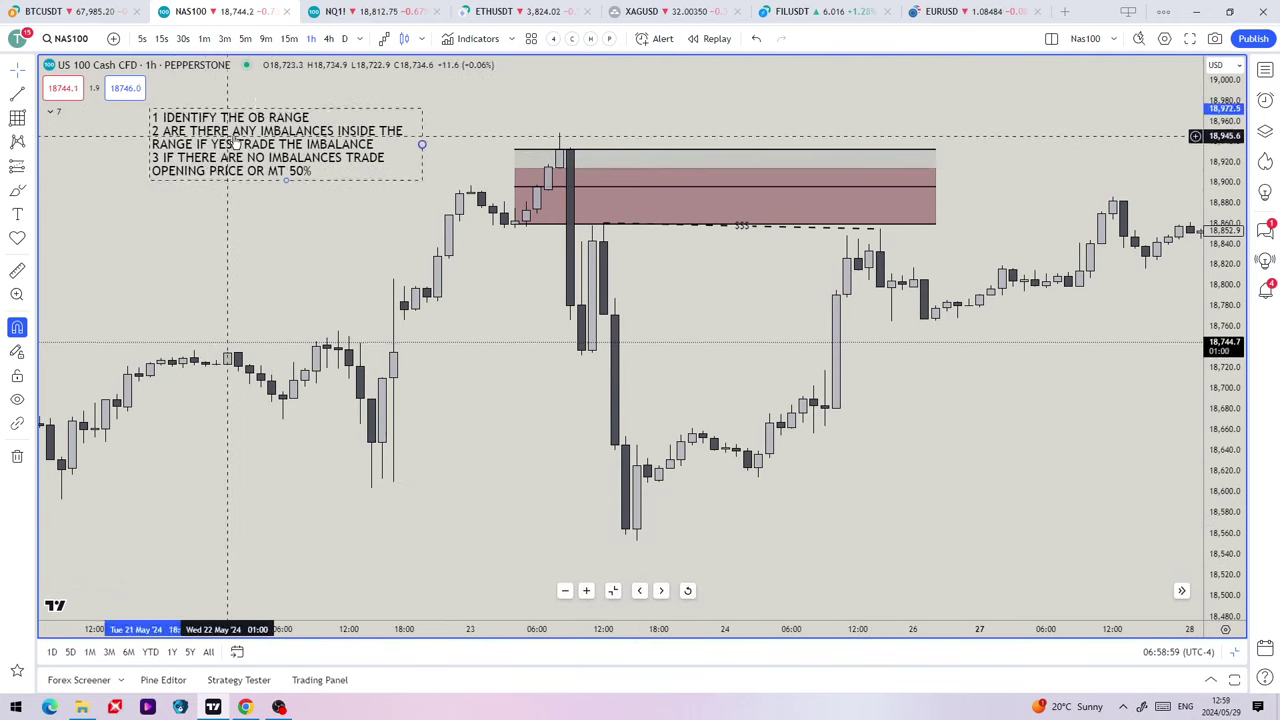
Move the text note toward the earlier candles so it sits clear of the Gann Box.
drag(215, 165, 226, 169)
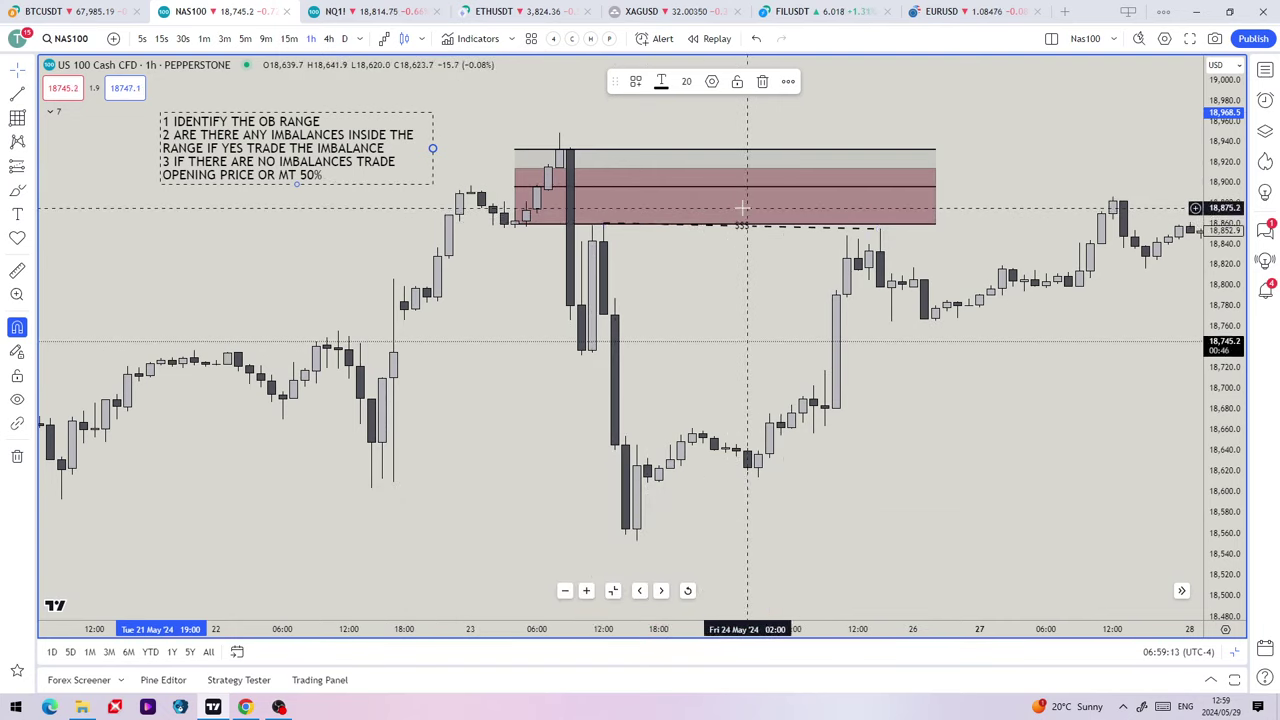
drag(769, 285, 560, 265)
scroll(558, 264, down, 2)
scroll(558, 264, down, 2)
drag(723, 260, 497, 285)
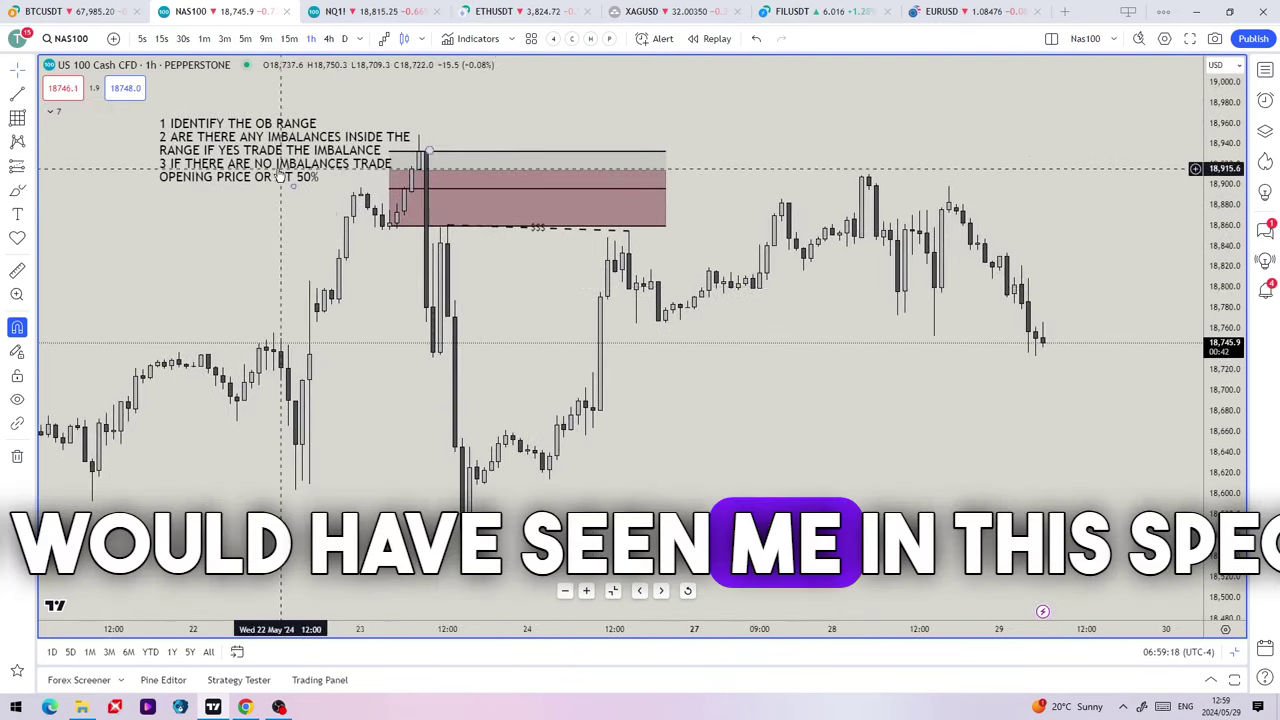
drag(280, 167, 198, 168)
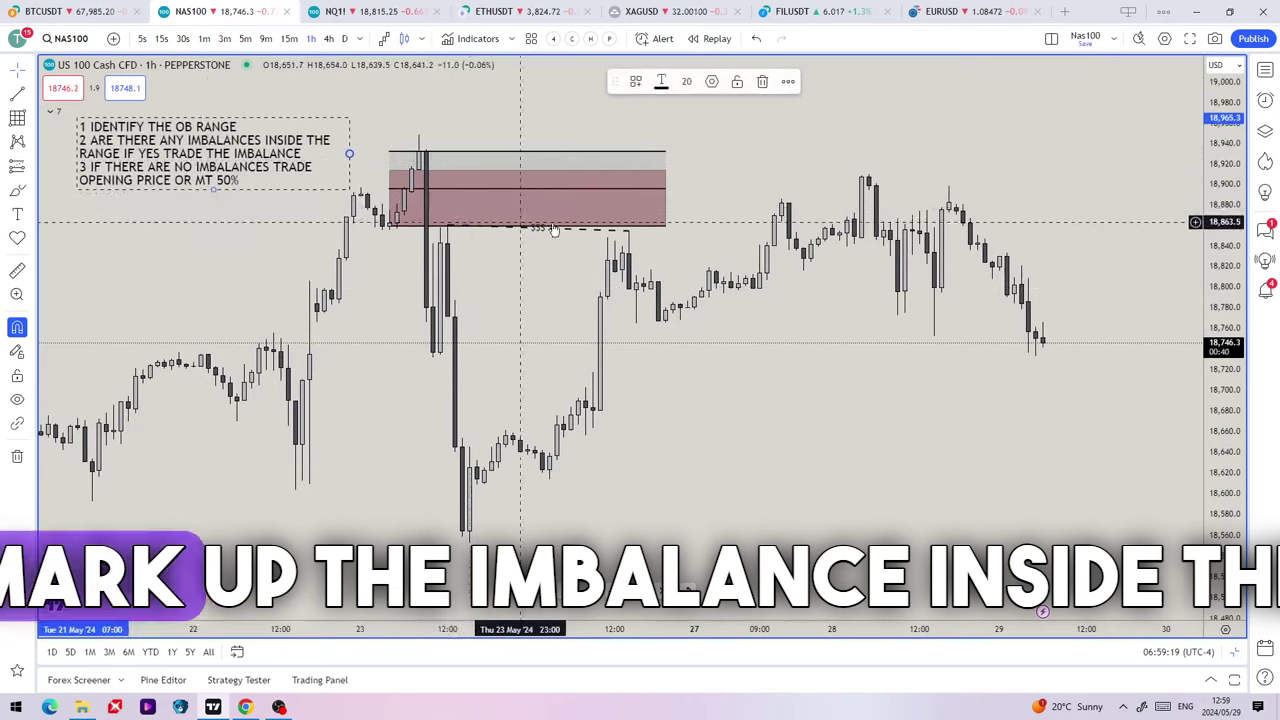
Extend the end of the pink imbalance rectangle to 29 May 07:00.
drag(658, 198, 1050, 198)
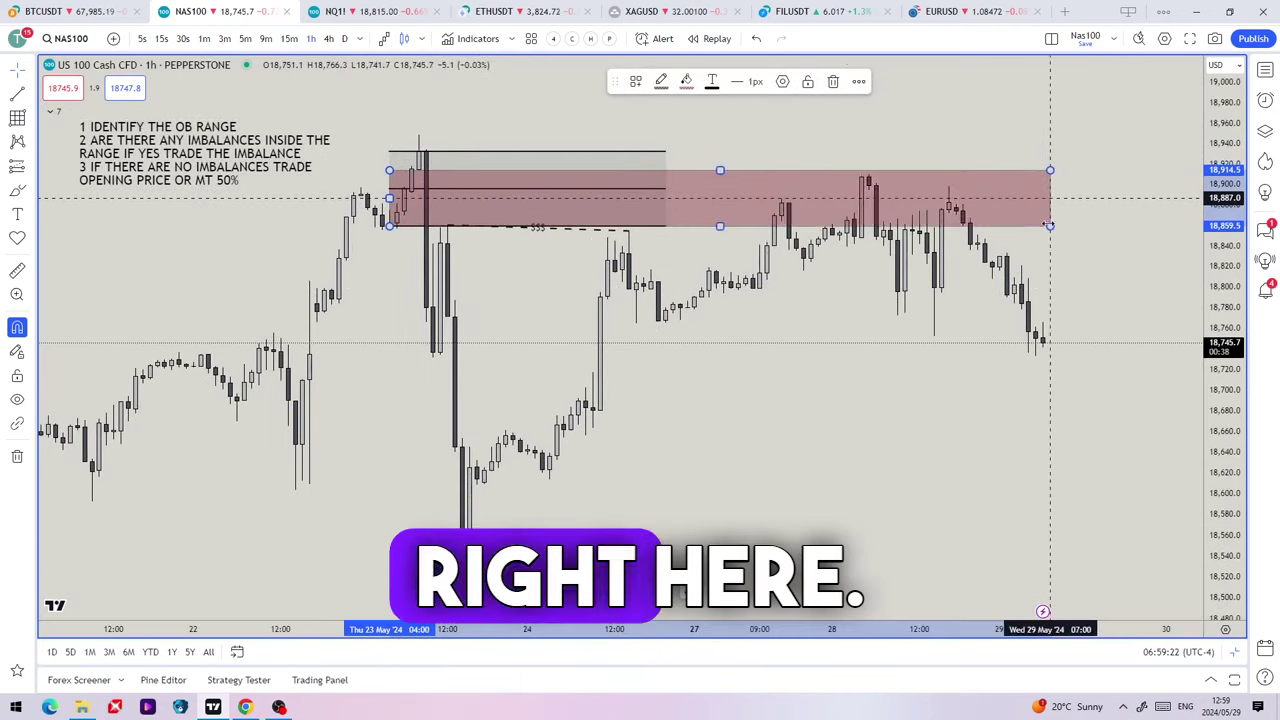
click(805, 308)
drag(803, 303, 805, 308)
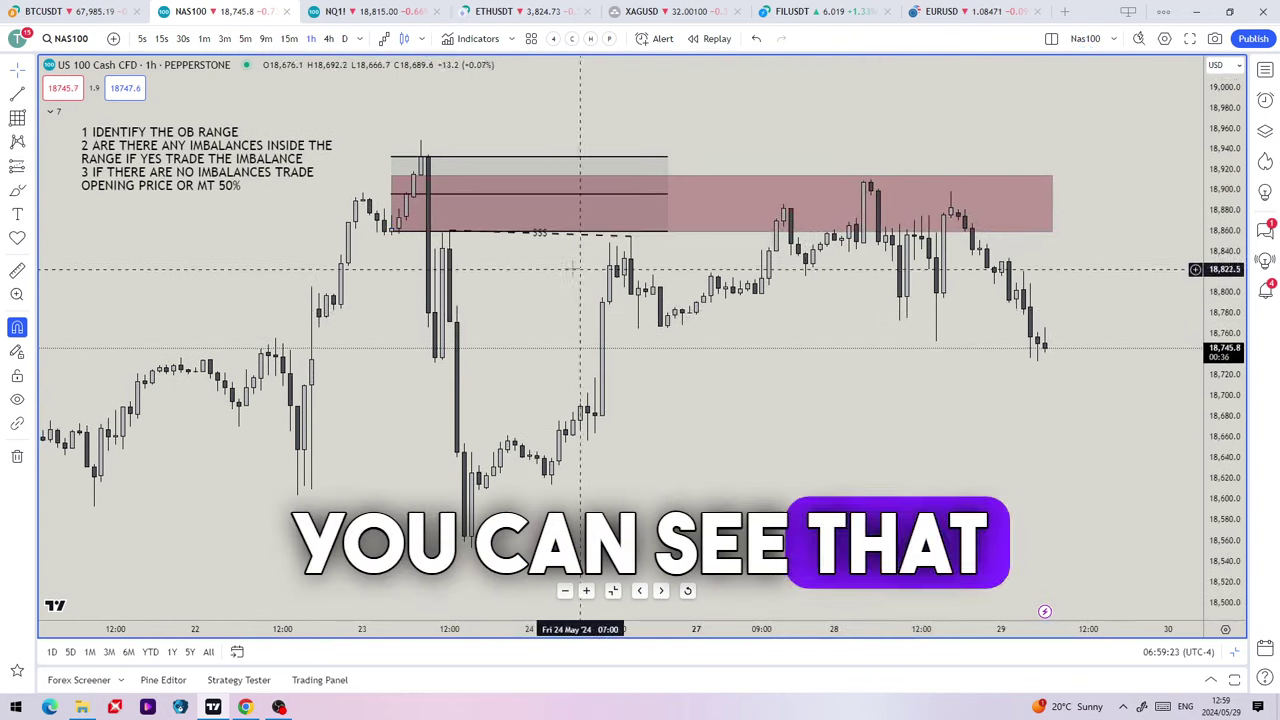
Extend the Gann Box to 29 May 07:00, level with the end of the imbalance rectangle.
mouse_move(668, 157)
mouse_down()
mouse_move(980, 168)
mouse_move(1052, 157)
mouse_up()
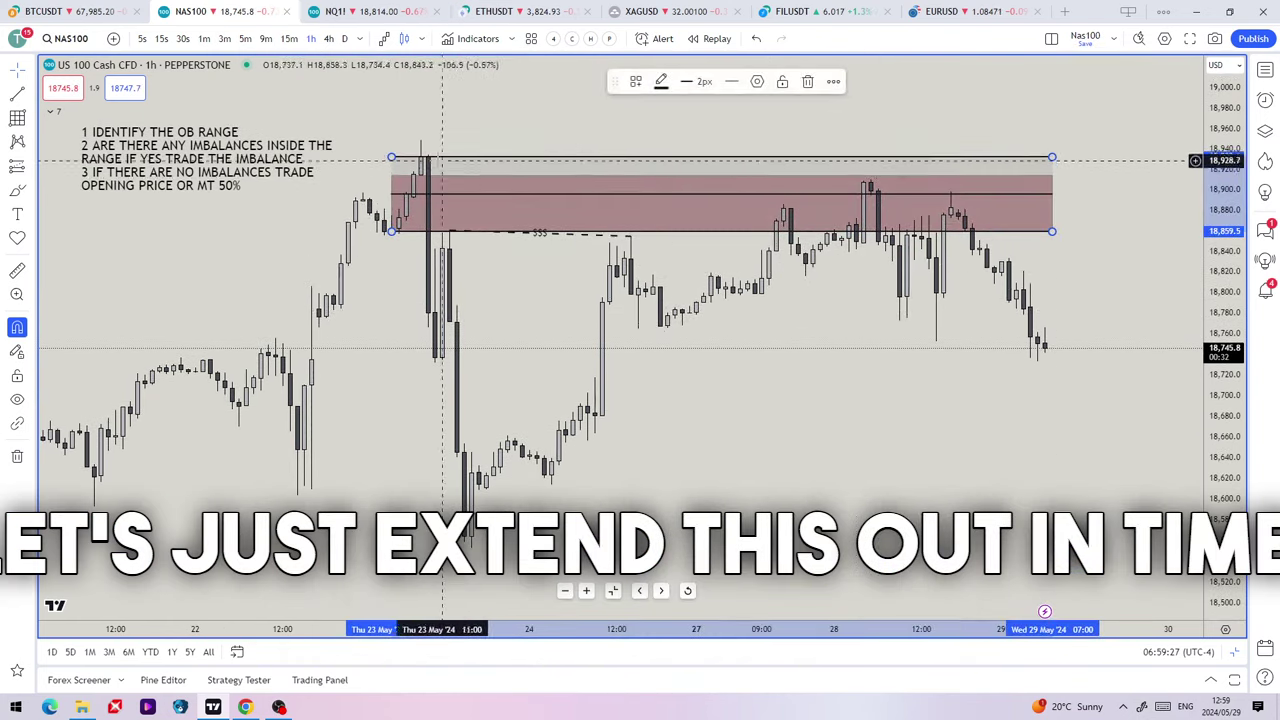
drag(391, 157, 428, 157)
drag(428, 231, 391, 231)
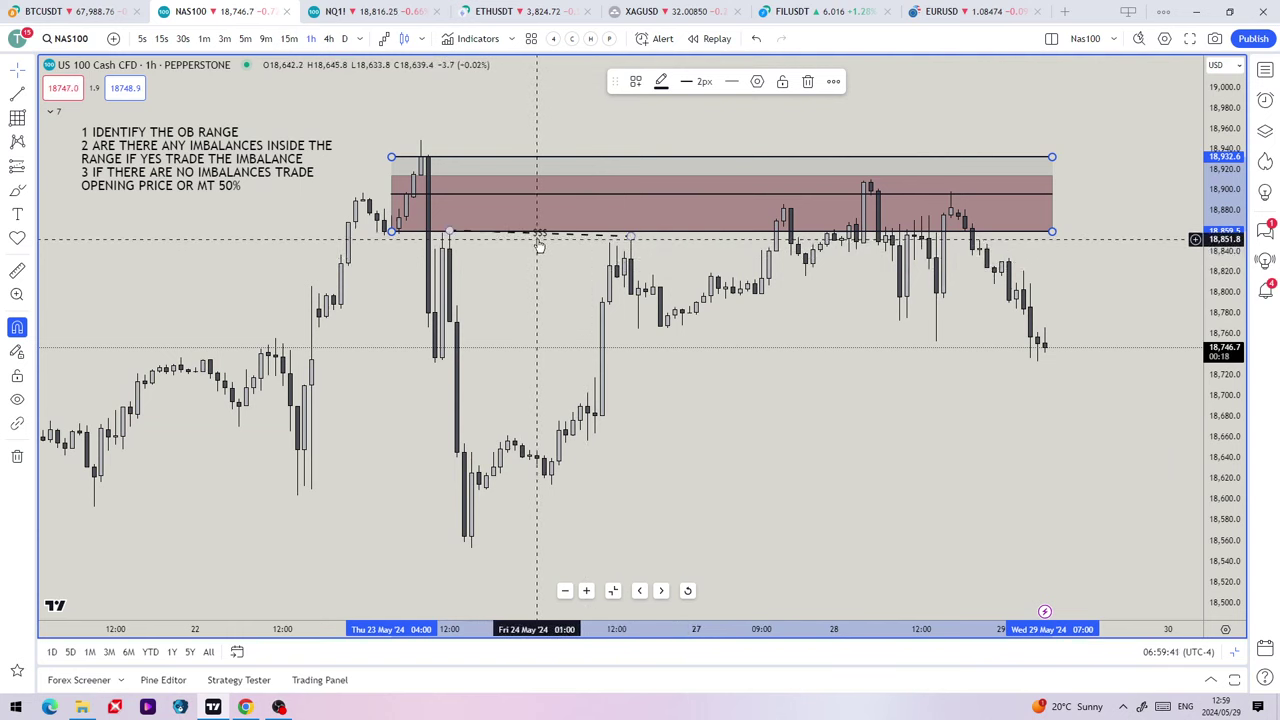
Invert the price scale to view the marked setup upside down.
right_click(1222, 156)
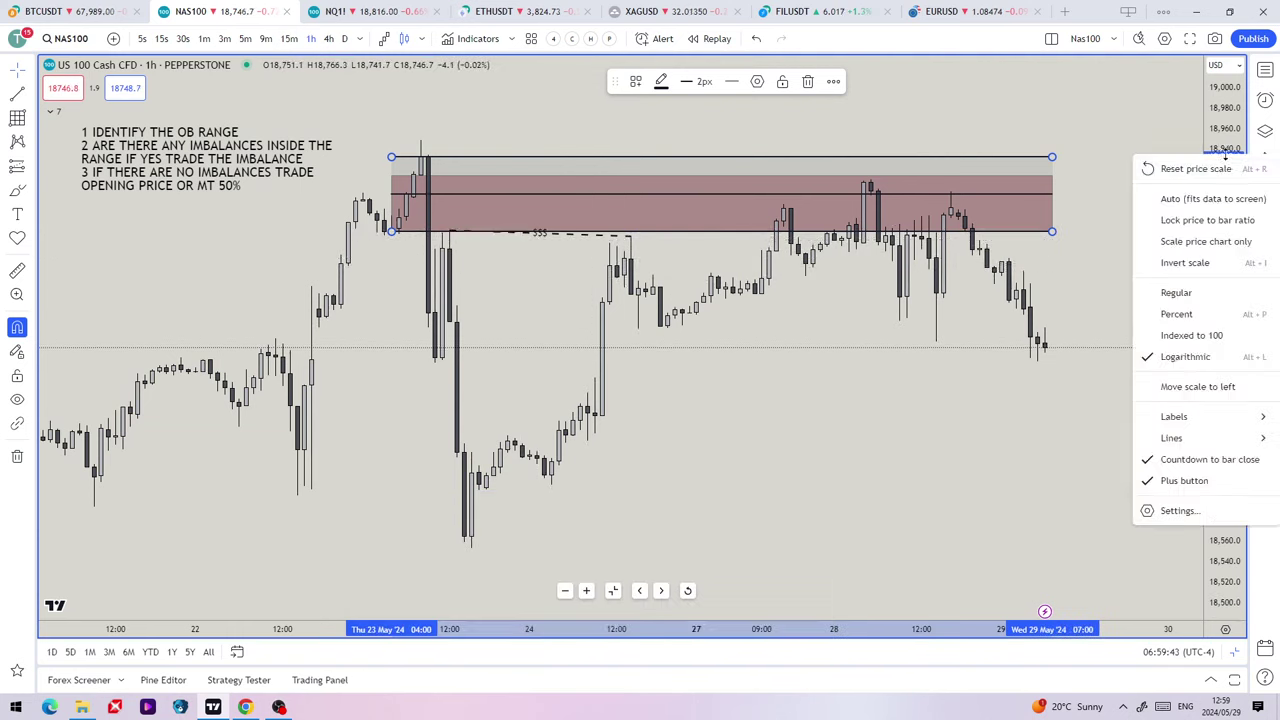
click(1190, 262)
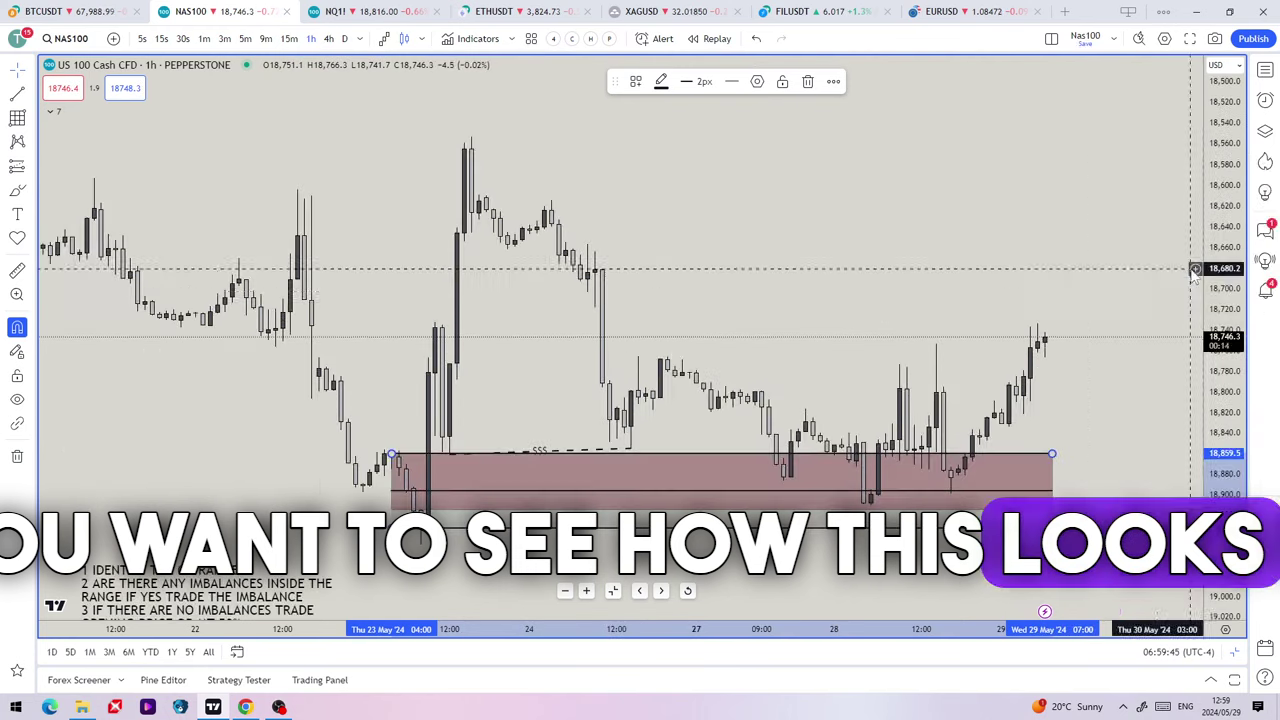
drag(813, 353, 817, 297)
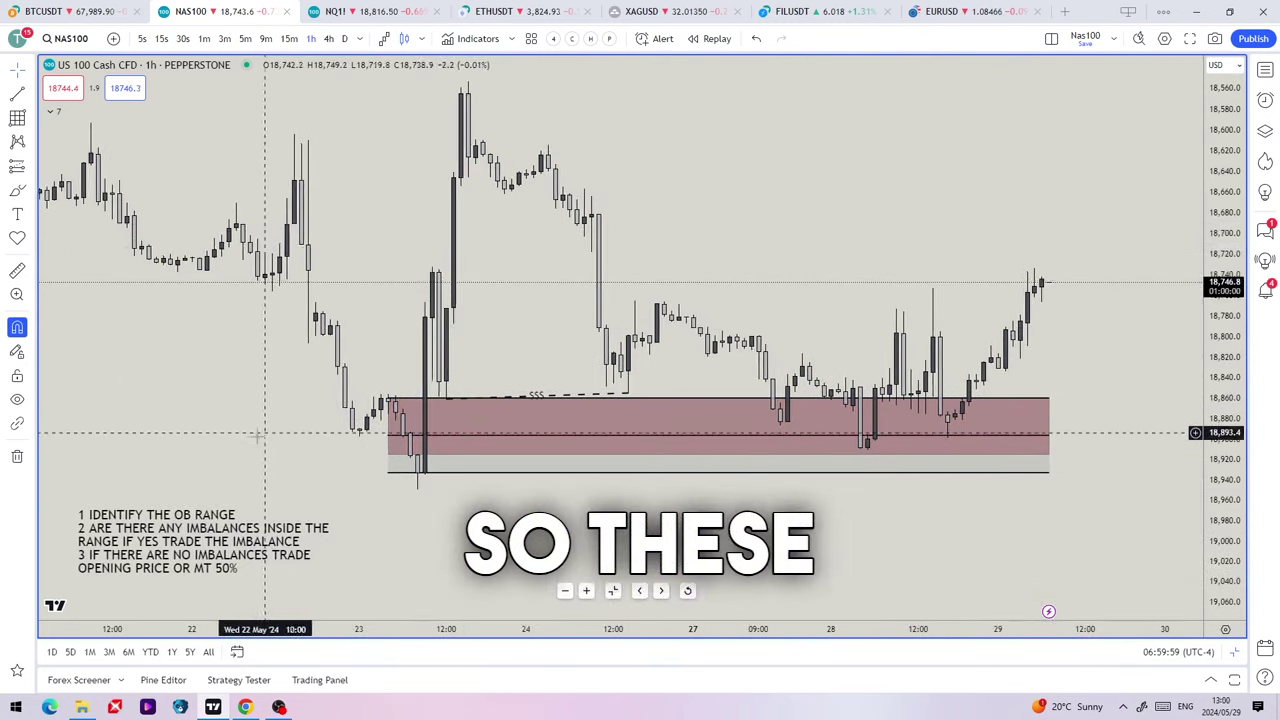
Move the text note slightly upward on the inverted chart, beside the lower edge of the Gann Box.
drag(214, 540, 223, 508)
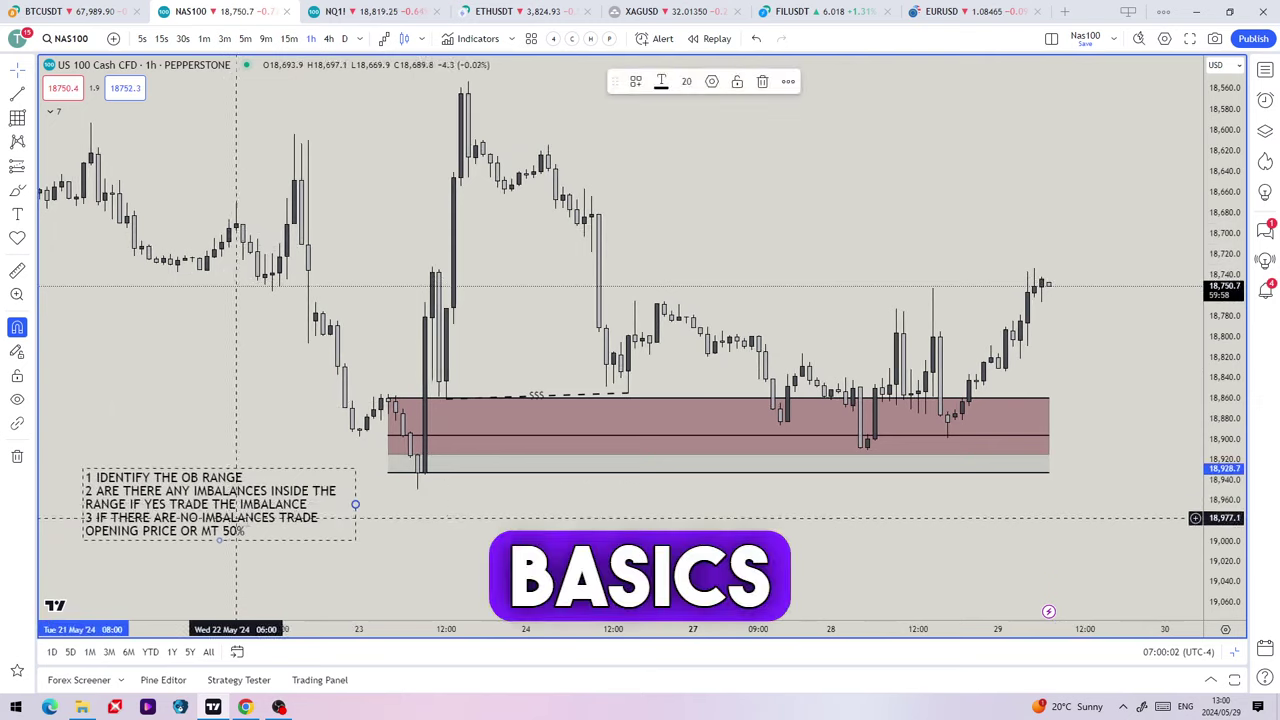
click(455, 532)
drag(455, 532, 464, 532)
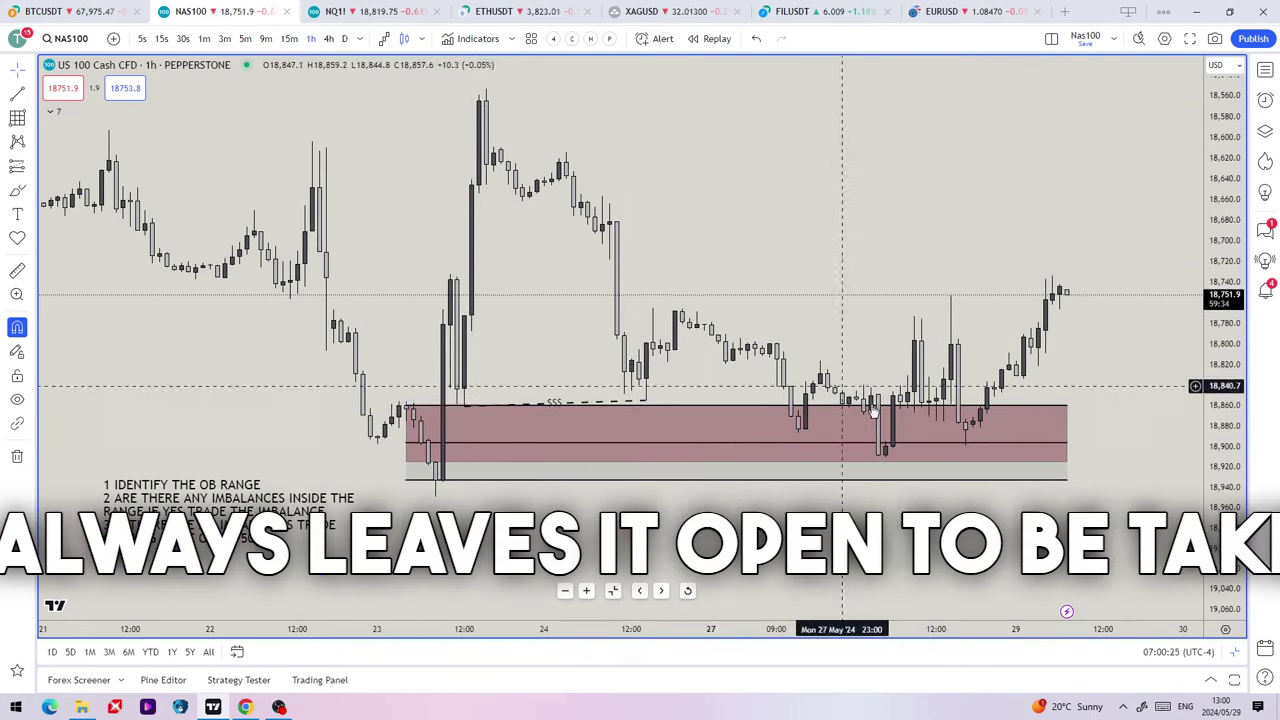
Turn off the price scale inversion so the chart is upright with the marked range in view.
click(646, 406)
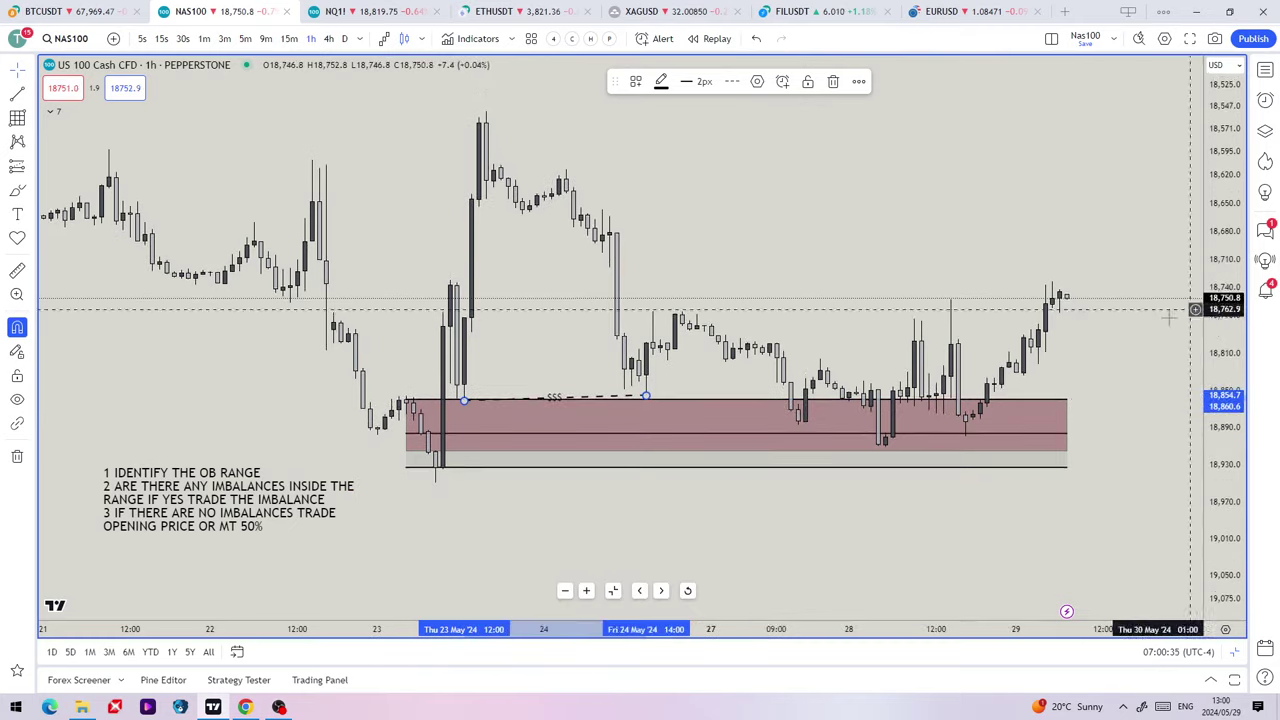
scroll(1060, 380, down, 2)
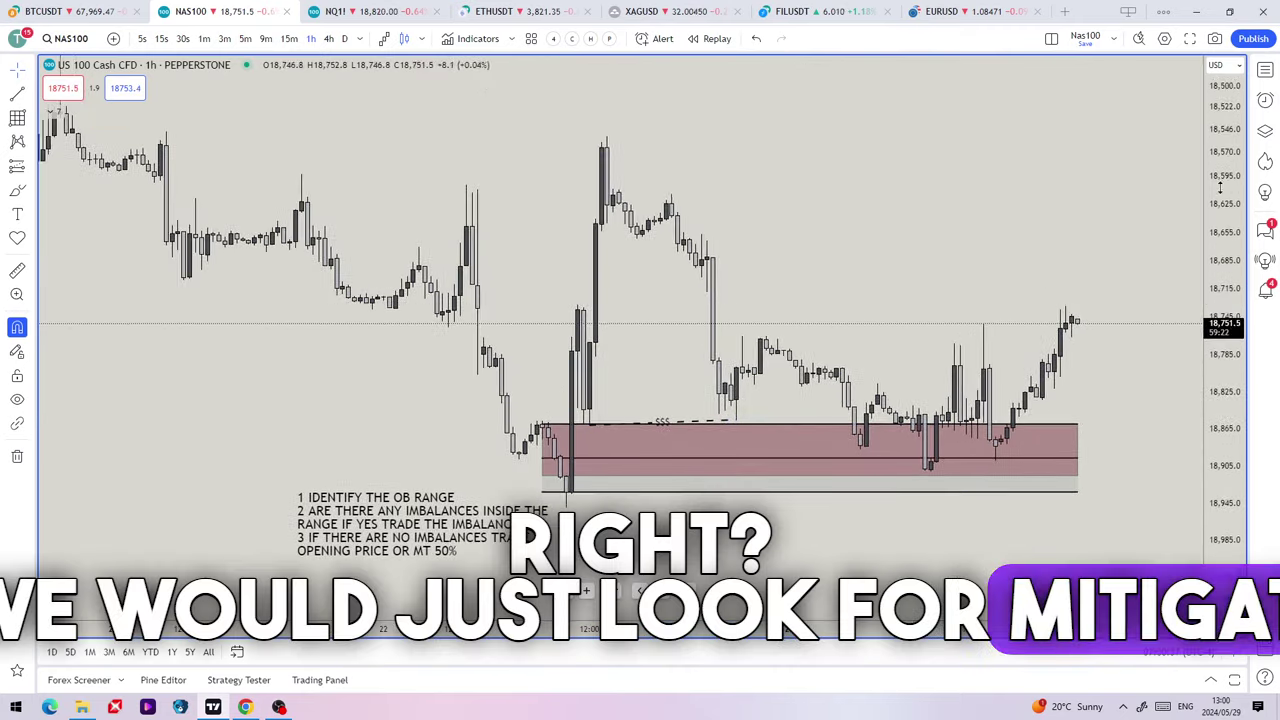
right_click(1222, 193)
click(1185, 296)
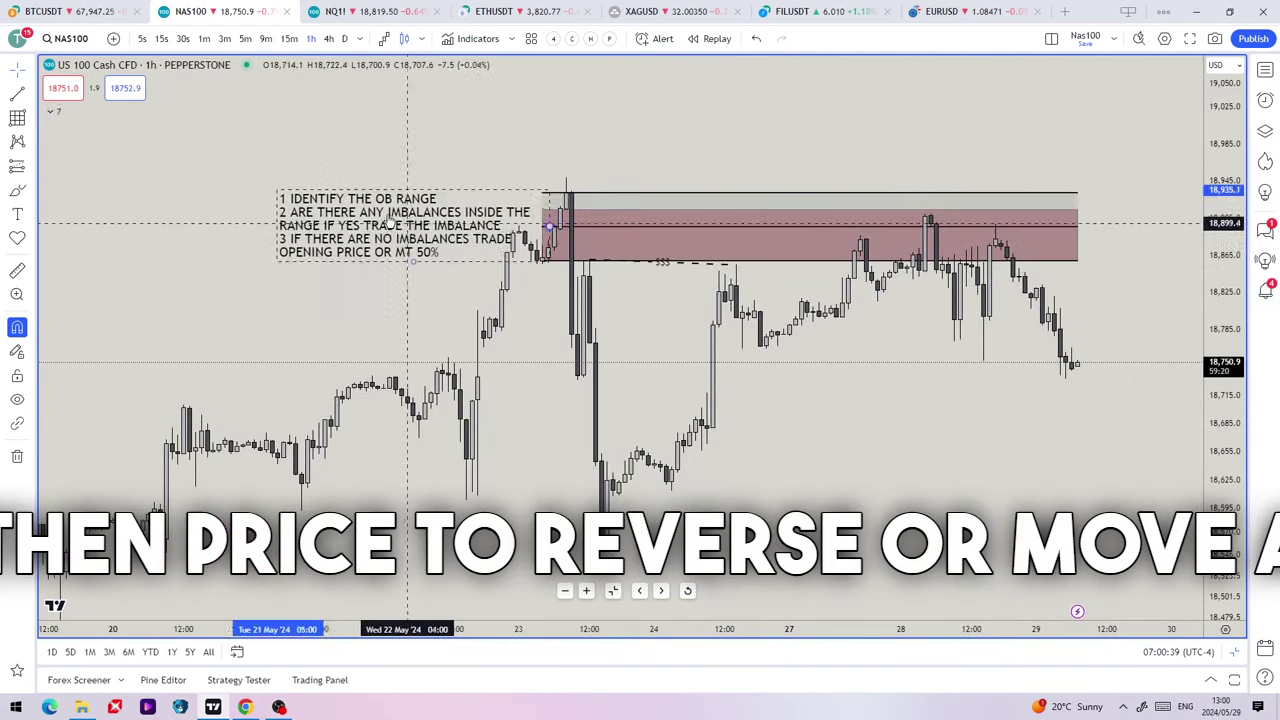
drag(630, 309, 617, 298)
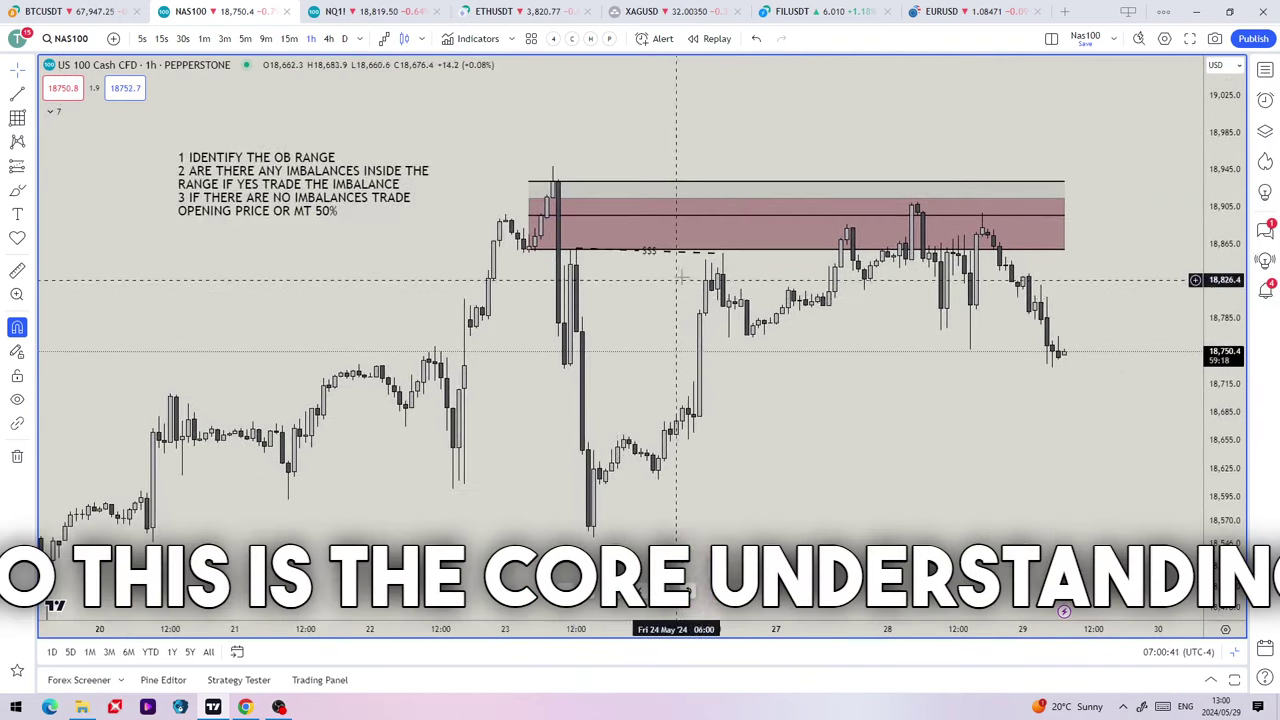